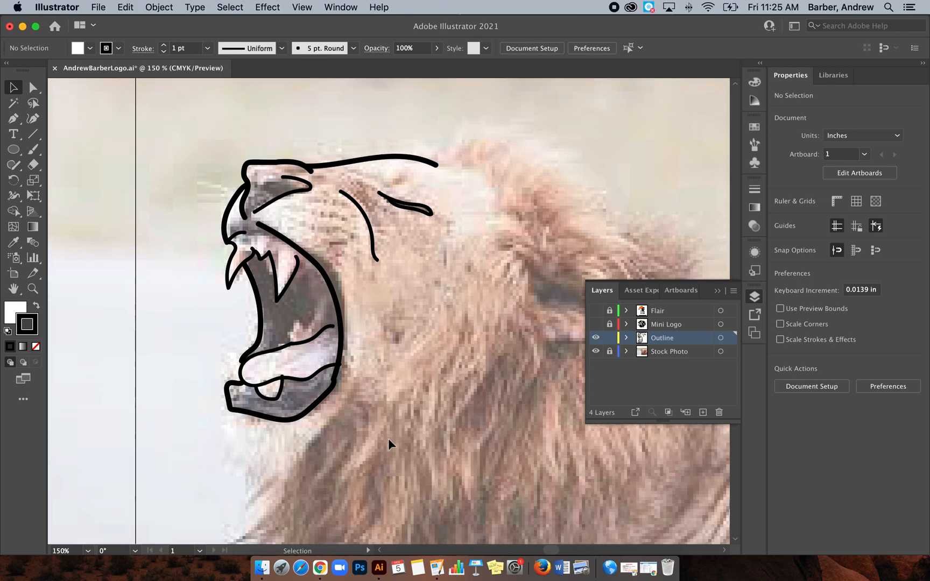
Step: Arrange the layers so that Mini Logo is shown beneath Outline and Stock Photo is hidden
{"action": "left_click", "coordinate": [596, 325]}
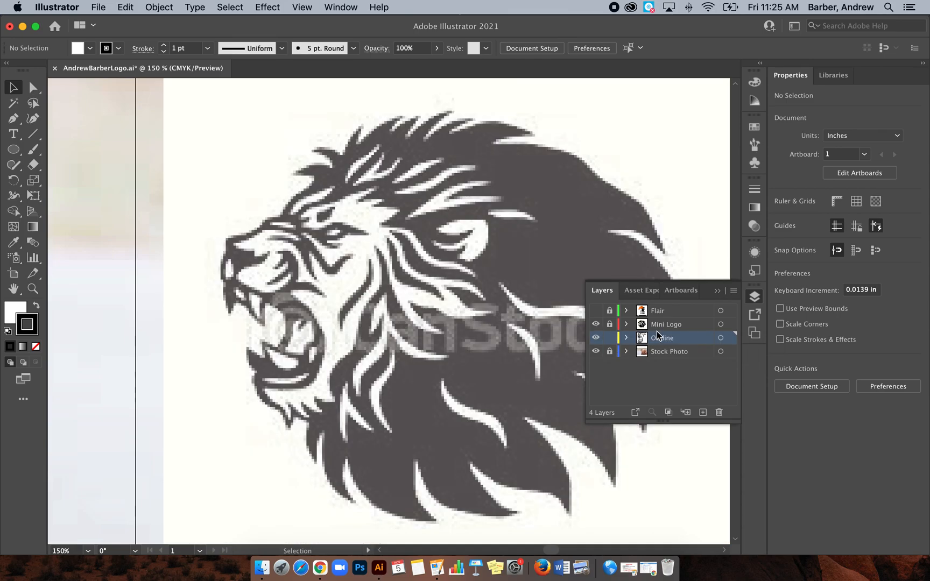
{"action": "left_click_drag", "start_coordinate": [657, 342], "coordinate": [670, 323]}
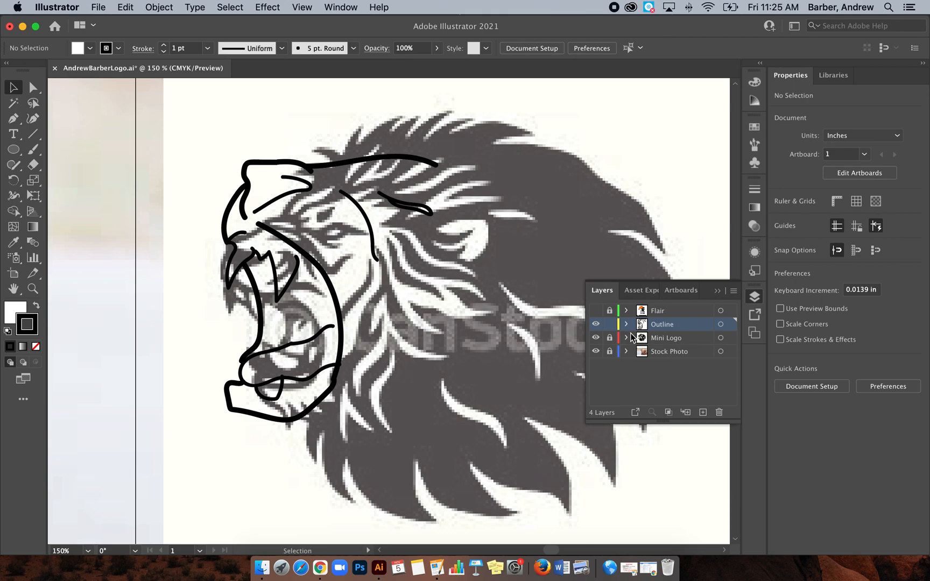
{"action": "scroll", "coordinate": [497, 341], "scroll_direction": "up", "scroll_amount": 1}
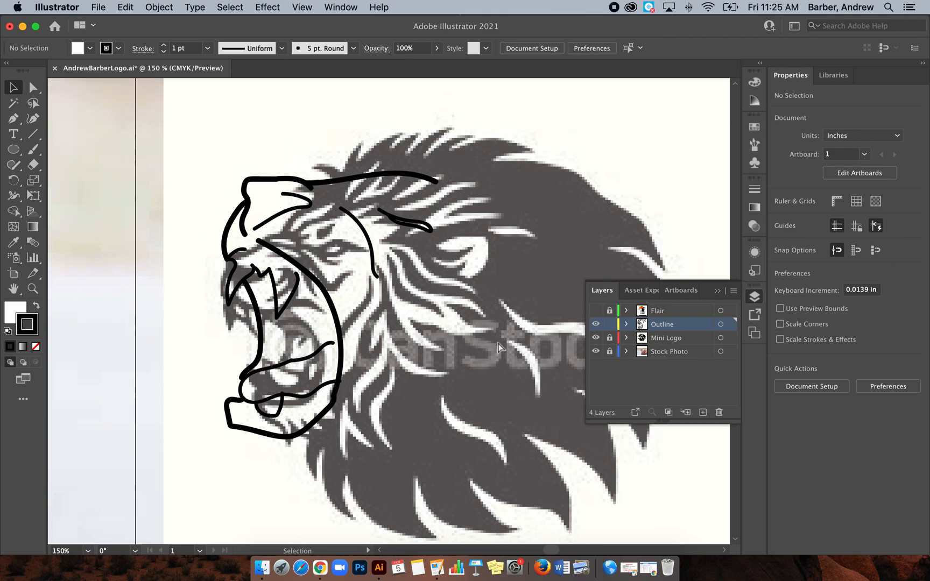
{"action": "key", "text": "super+minus"}
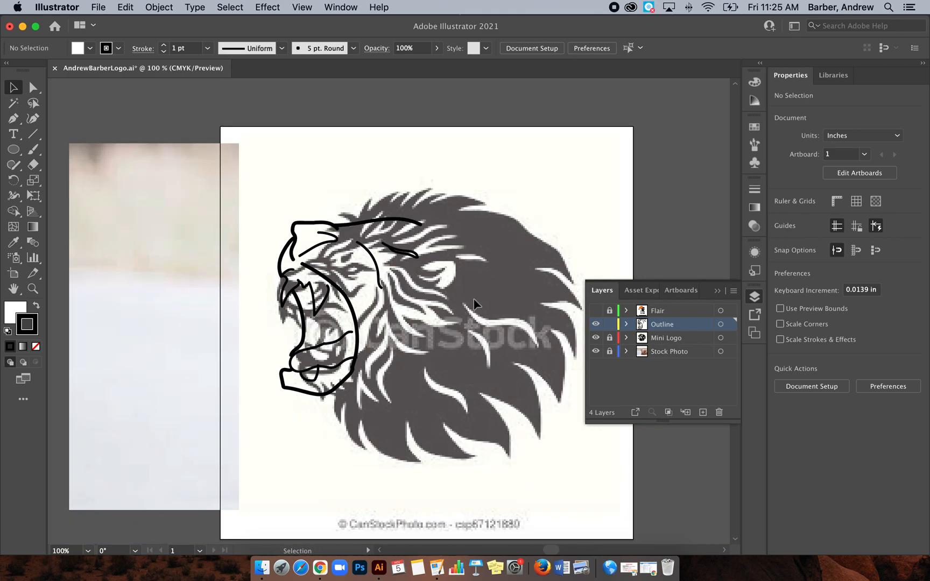
{"action": "left_click", "coordinate": [596, 351]}
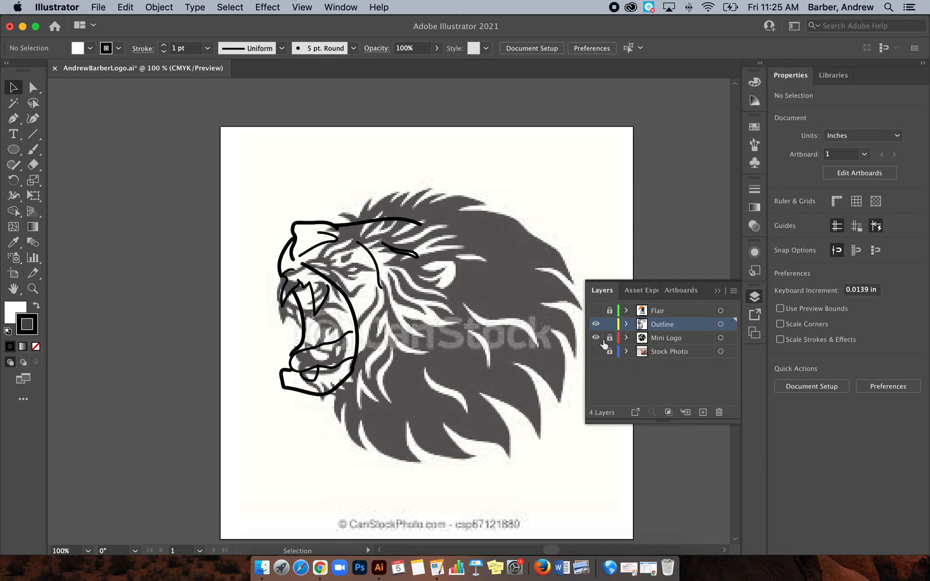
Step: Unlock the Mini Logo layer and enlarge its lion image to about 5.30 × 5.23 in, shifting it behind the outlined mouth
{"action": "left_click", "coordinate": [676, 342]}
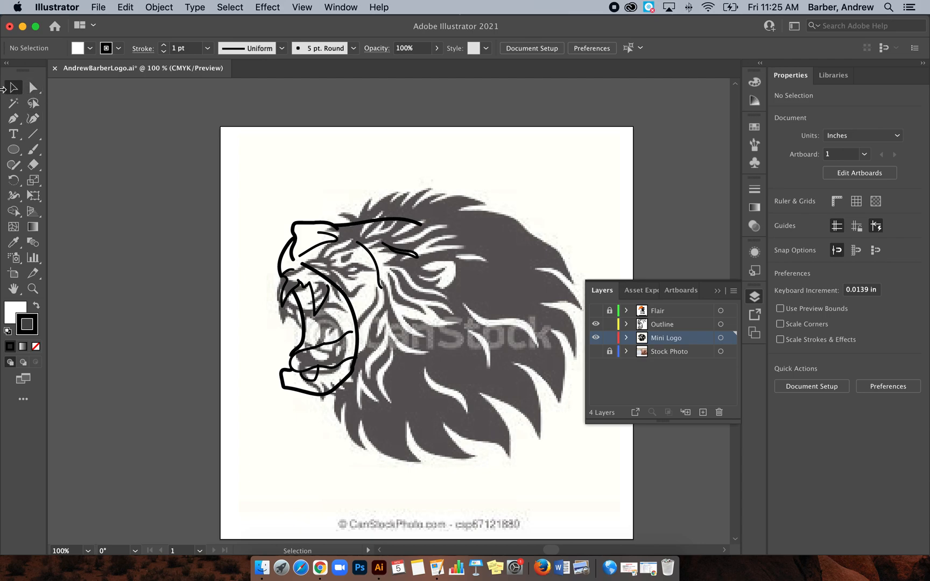
{"action": "left_click", "coordinate": [425, 194]}
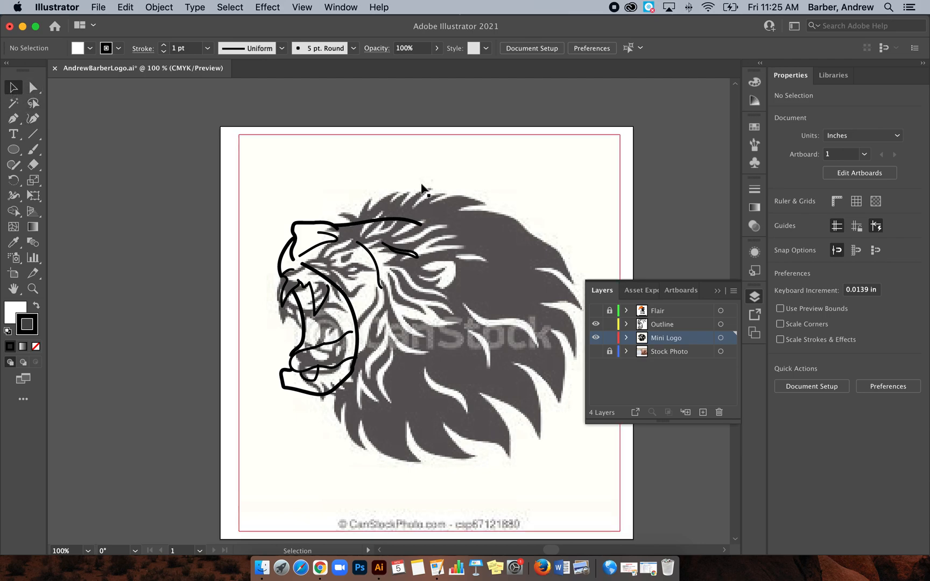
{"action": "left_click_drag", "start_coordinate": [624, 135], "coordinate": [676, 100]}
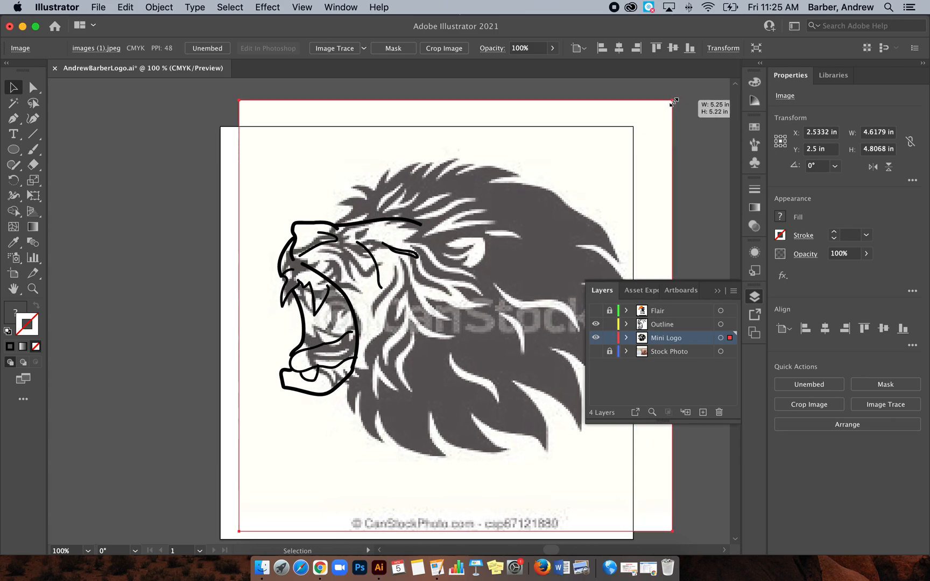
{"action": "mouse_move", "coordinate": [502, 203]}
{"action": "left_mouse_down"}
{"action": "mouse_move", "coordinate": [483, 209]}
{"action": "mouse_move", "coordinate": [534, 207]}
{"action": "mouse_move", "coordinate": [514, 208]}
{"action": "left_mouse_up"}
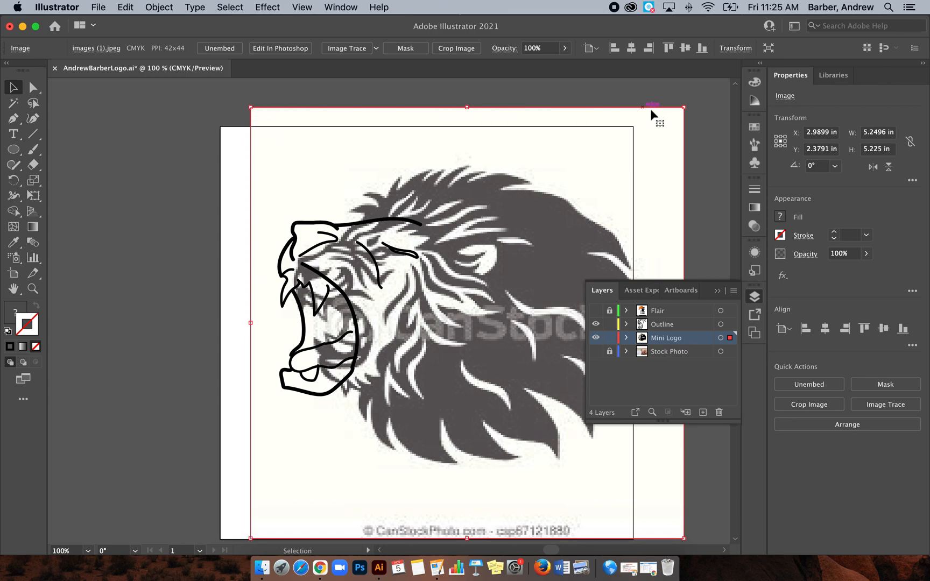
{"action": "mouse_move", "coordinate": [251, 108]}
{"action": "left_mouse_down"}
{"action": "mouse_move", "coordinate": [278, 118]}
{"action": "mouse_move", "coordinate": [247, 109]}
{"action": "left_mouse_up"}
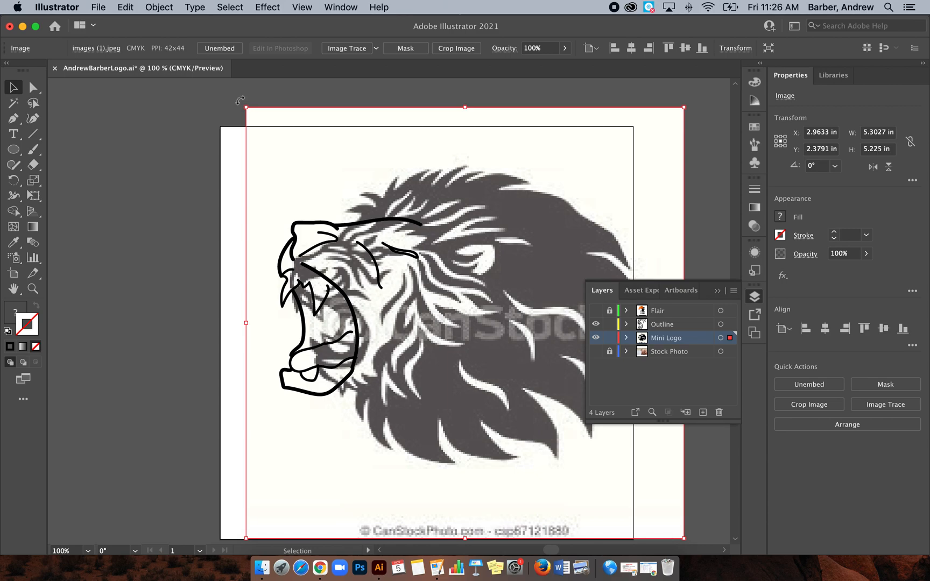
Step: Rotate the lion image about 11° clockwise and resize it to about 6.22 × 6.31 in overall, fitting its face to the outline
{"action": "left_click_drag", "start_coordinate": [240, 100], "coordinate": [291, 95]}
{"action": "mouse_move", "coordinate": [510, 242]}
{"action": "left_mouse_down"}
{"action": "mouse_move", "coordinate": [520, 247]}
{"action": "mouse_move", "coordinate": [498, 247]}
{"action": "left_mouse_up"}
{"action": "left_click_drag", "start_coordinate": [264, 84], "coordinate": [277, 78]}
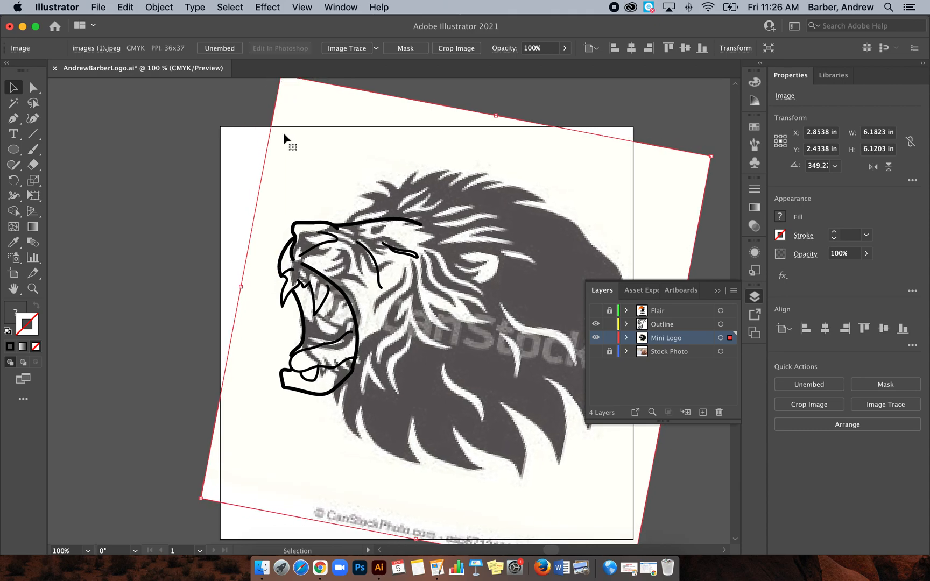
{"action": "left_click_drag", "start_coordinate": [199, 501], "coordinate": [200, 515]}
{"action": "left_click_drag", "start_coordinate": [401, 417], "coordinate": [390, 418]}
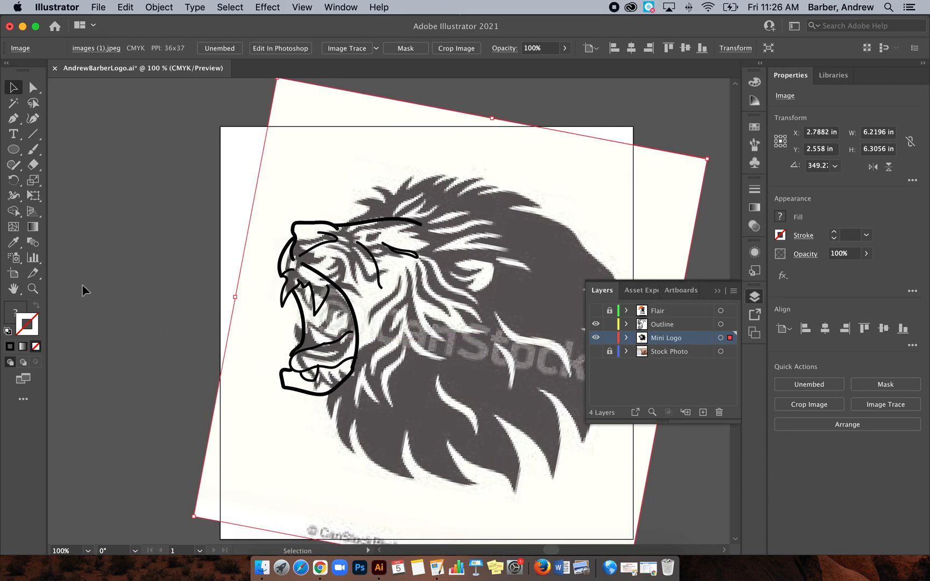
Step: Lock the Mini Logo layer and make Outline the active layer
{"action": "left_click", "coordinate": [106, 266]}
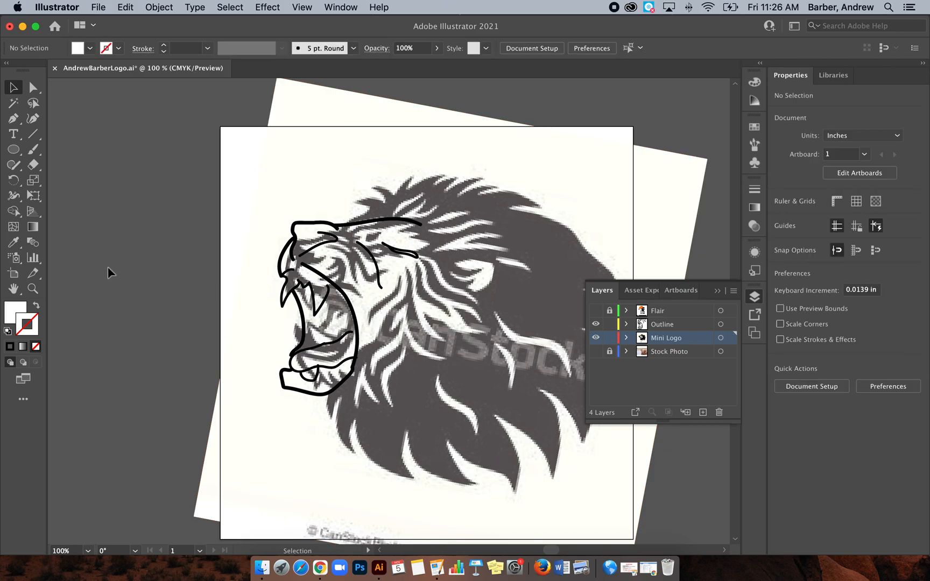
{"action": "left_click", "coordinate": [609, 350]}
{"action": "scroll", "coordinate": [401, 388], "scroll_direction": "right", "scroll_amount": 10}
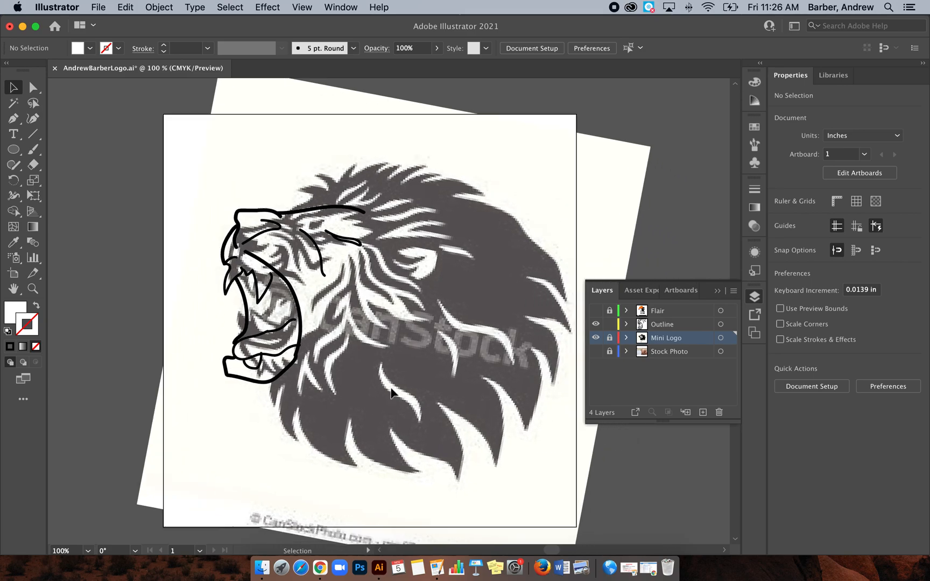
{"action": "scroll", "coordinate": [393, 390], "scroll_direction": "left", "scroll_amount": 3}
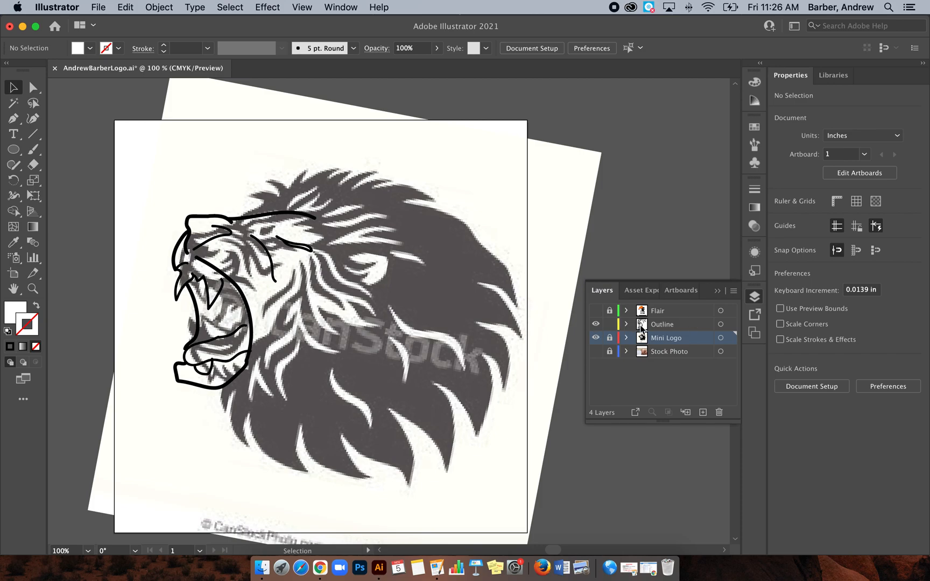
{"action": "left_click", "coordinate": [663, 324]}
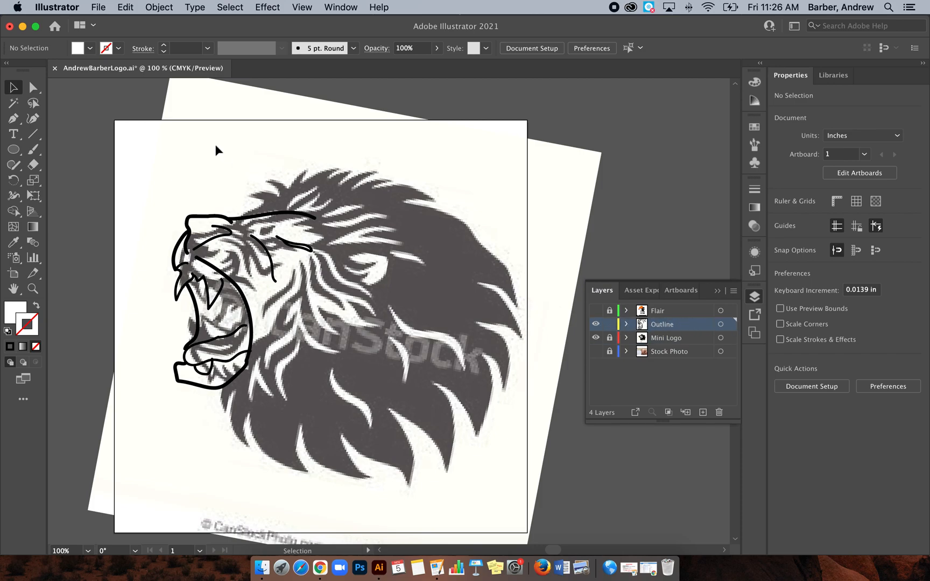
Step: Set up the Paintbrush with no fill and a black (000000) stroke
{"action": "left_click", "coordinate": [32, 152]}
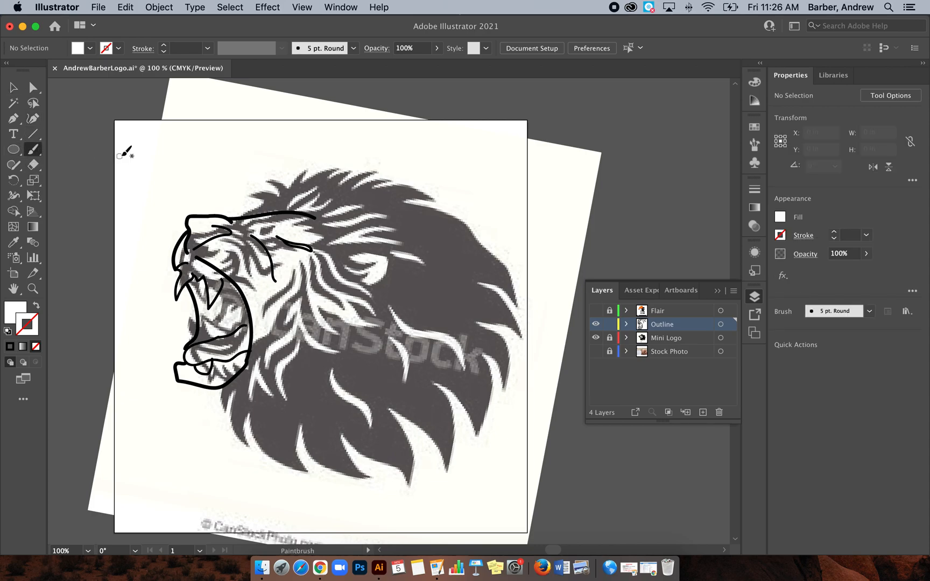
{"action": "left_click", "coordinate": [36, 306]}
{"action": "double_click", "coordinate": [31, 326]}
{"action": "left_click", "coordinate": [276, 339]}
{"action": "left_click", "coordinate": [458, 205]}
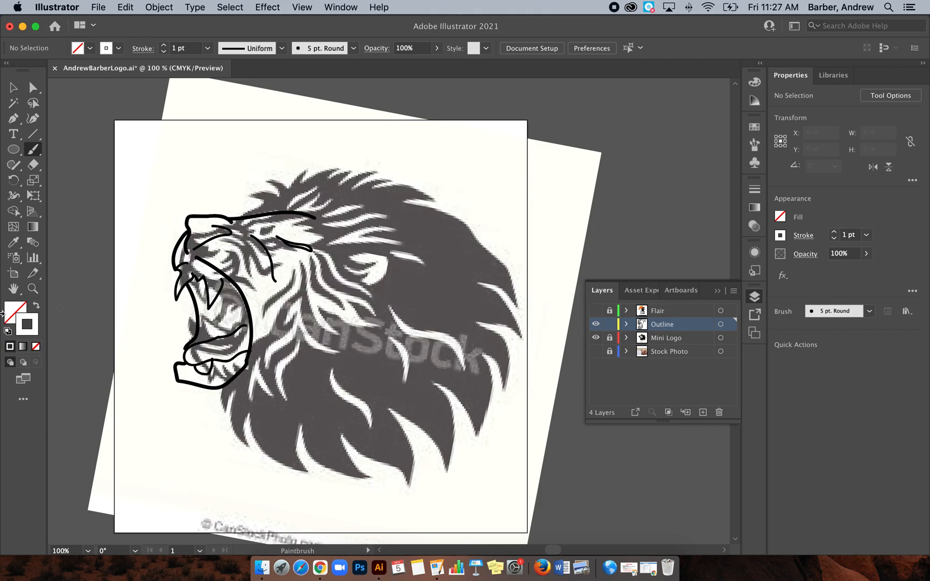
{"action": "double_click", "coordinate": [31, 326]}
{"action": "left_click", "coordinate": [258, 342]}
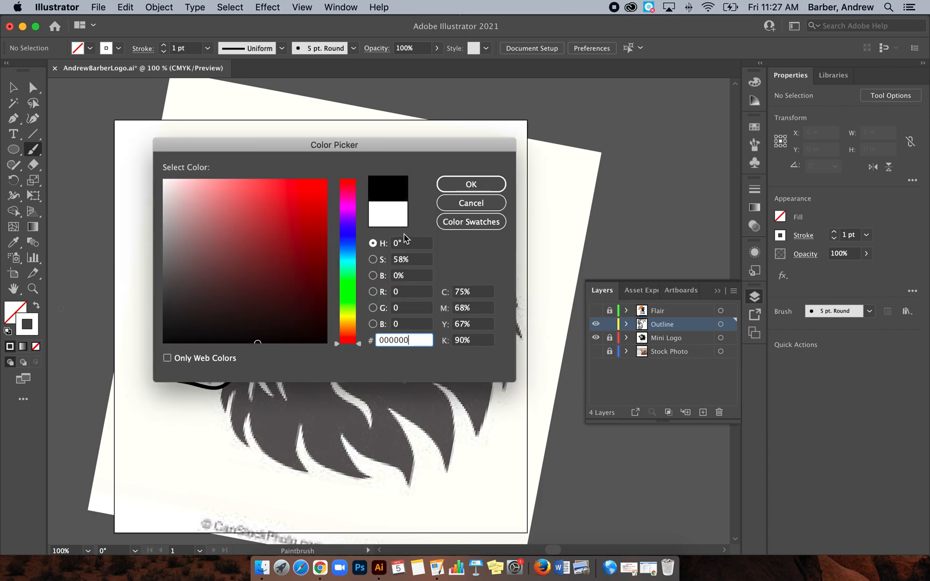
{"action": "left_click", "coordinate": [471, 184]}
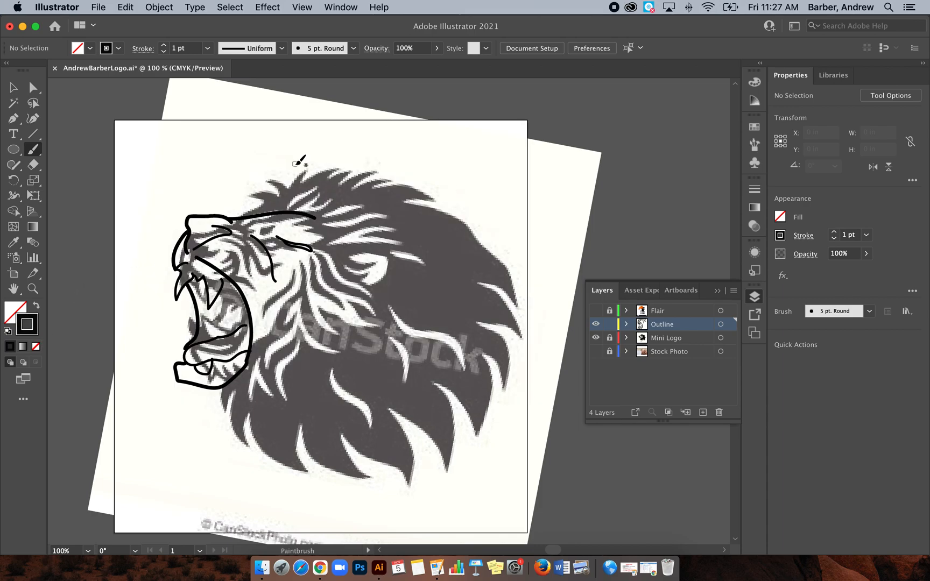
Step: Trace the spiky upper edge of the mane with the Paintbrush, from above the muzzle to the long tuft behind the crown
{"action": "key", "text": "super+equal"}
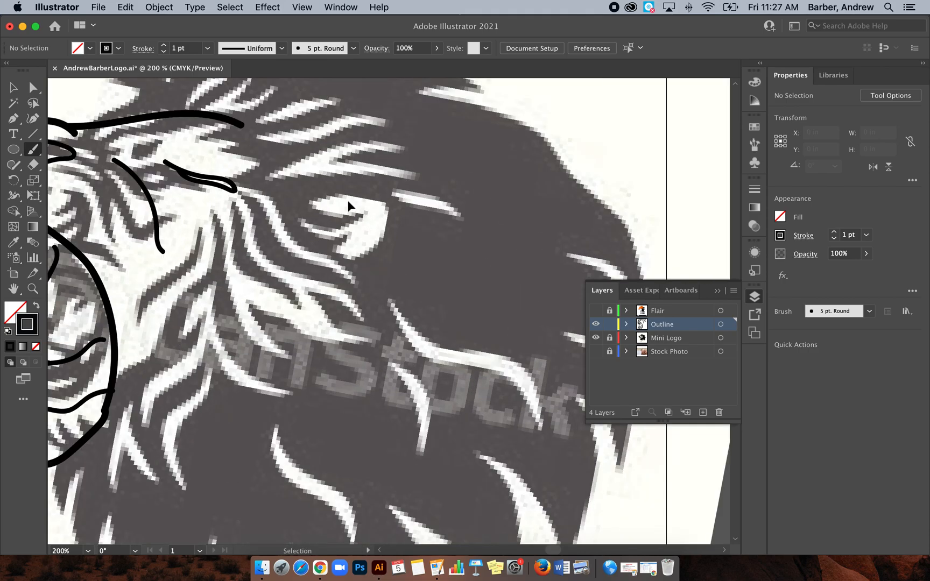
{"action": "scroll", "coordinate": [349, 206], "scroll_direction": "up", "scroll_amount": 5}
{"action": "scroll", "coordinate": [348, 207], "scroll_direction": "left", "scroll_amount": 5}
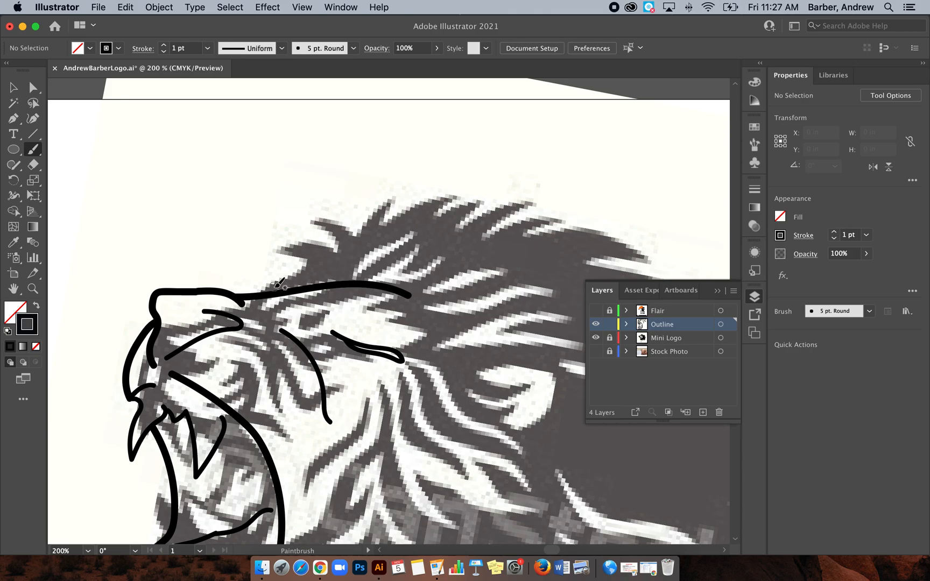
{"action": "left_click_drag", "start_coordinate": [273, 286], "coordinate": [327, 260]}
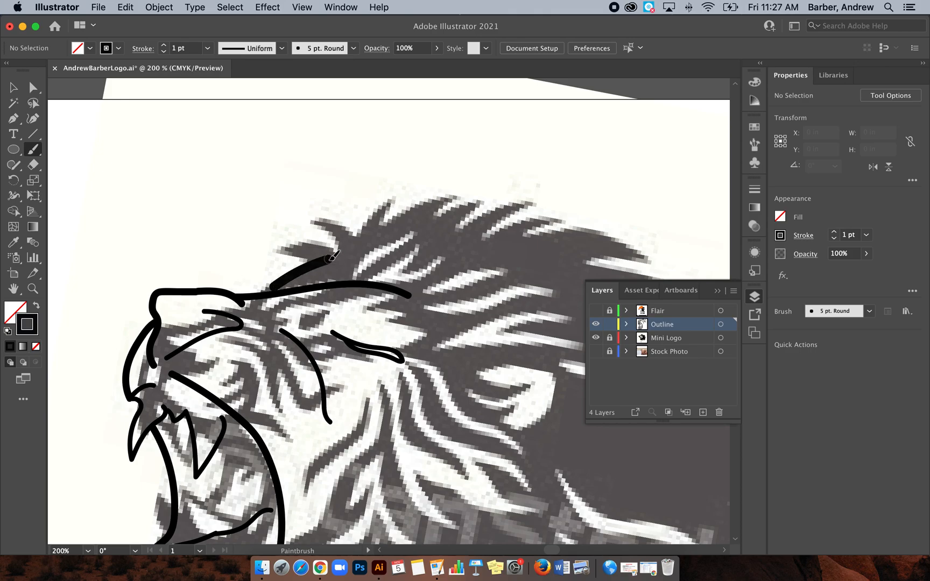
{"action": "key", "text": "super+z"}
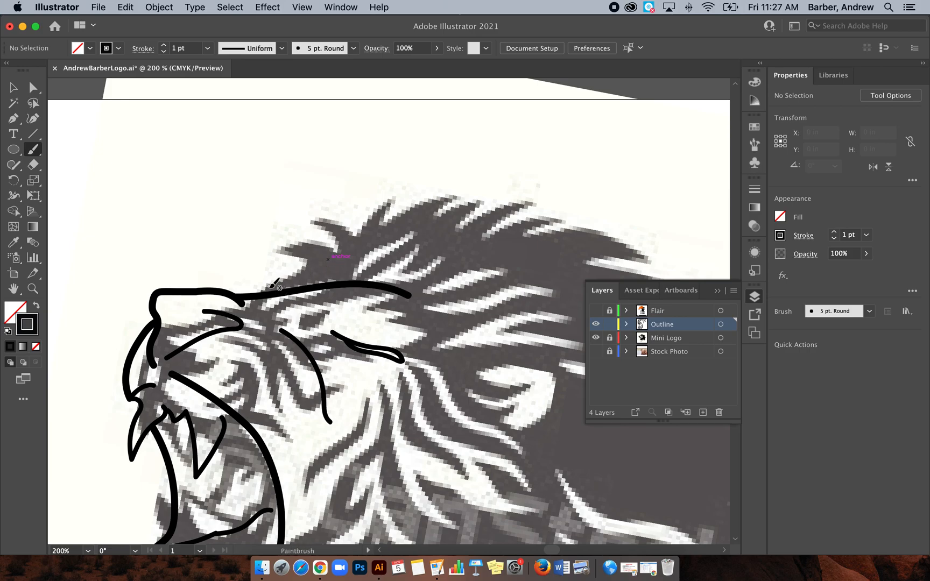
{"action": "mouse_move", "coordinate": [268, 289]}
{"action": "left_mouse_down"}
{"action": "mouse_move", "coordinate": [334, 264]}
{"action": "mouse_move", "coordinate": [290, 245]}
{"action": "mouse_move", "coordinate": [252, 248]}
{"action": "mouse_move", "coordinate": [316, 242]}
{"action": "mouse_move", "coordinate": [346, 253]}
{"action": "mouse_move", "coordinate": [330, 230]}
{"action": "mouse_move", "coordinate": [300, 222]}
{"action": "mouse_move", "coordinate": [329, 219]}
{"action": "mouse_move", "coordinate": [359, 239]}
{"action": "mouse_move", "coordinate": [404, 192]}
{"action": "mouse_move", "coordinate": [385, 226]}
{"action": "mouse_move", "coordinate": [439, 200]}
{"action": "mouse_move", "coordinate": [454, 198]}
{"action": "mouse_move", "coordinate": [426, 220]}
{"action": "mouse_move", "coordinate": [488, 202]}
{"action": "mouse_move", "coordinate": [451, 237]}
{"action": "mouse_move", "coordinate": [537, 195]}
{"action": "mouse_move", "coordinate": [473, 245]}
{"action": "mouse_move", "coordinate": [533, 215]}
{"action": "mouse_move", "coordinate": [557, 214]}
{"action": "mouse_move", "coordinate": [522, 239]}
{"action": "left_mouse_up"}
{"action": "scroll", "coordinate": [522, 238], "scroll_direction": "down", "scroll_amount": 4}
{"action": "scroll", "coordinate": [522, 238], "scroll_direction": "right", "scroll_amount": 8}
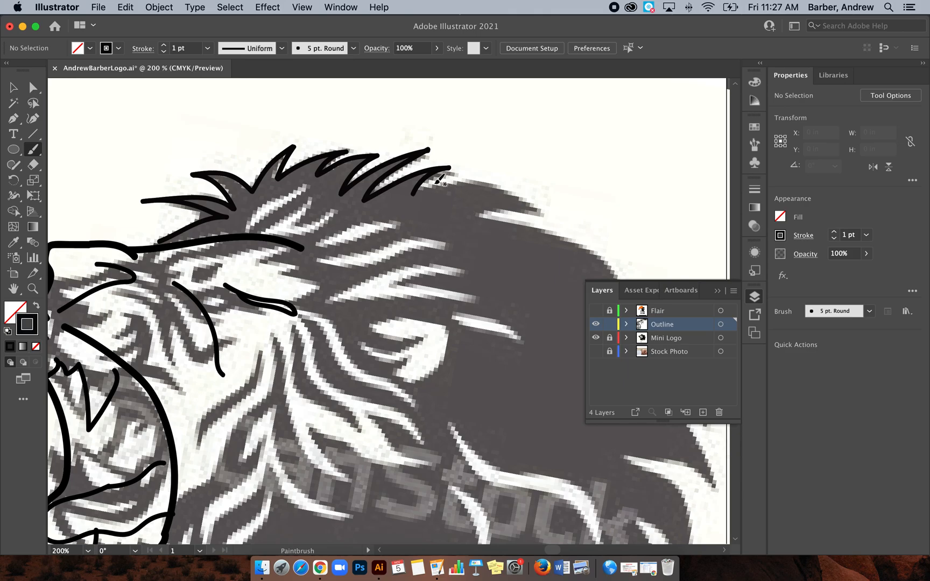
{"action": "mouse_move", "coordinate": [418, 191]}
{"action": "left_mouse_down"}
{"action": "mouse_move", "coordinate": [452, 181]}
{"action": "mouse_move", "coordinate": [514, 189]}
{"action": "mouse_move", "coordinate": [540, 207]}
{"action": "mouse_move", "coordinate": [480, 221]}
{"action": "left_mouse_up"}
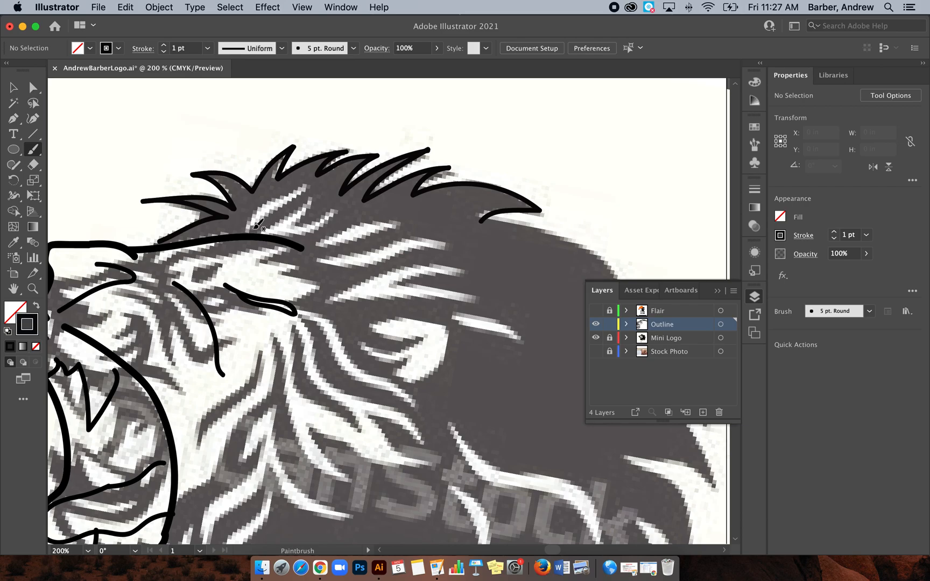
Step: Outline the light hair tufts above the forehead line and the jagged strands running from the brow down behind the eye
{"action": "mouse_move", "coordinate": [253, 230]}
{"action": "left_mouse_down"}
{"action": "mouse_move", "coordinate": [310, 186]}
{"action": "mouse_move", "coordinate": [269, 204]}
{"action": "mouse_move", "coordinate": [250, 226]}
{"action": "left_mouse_up"}
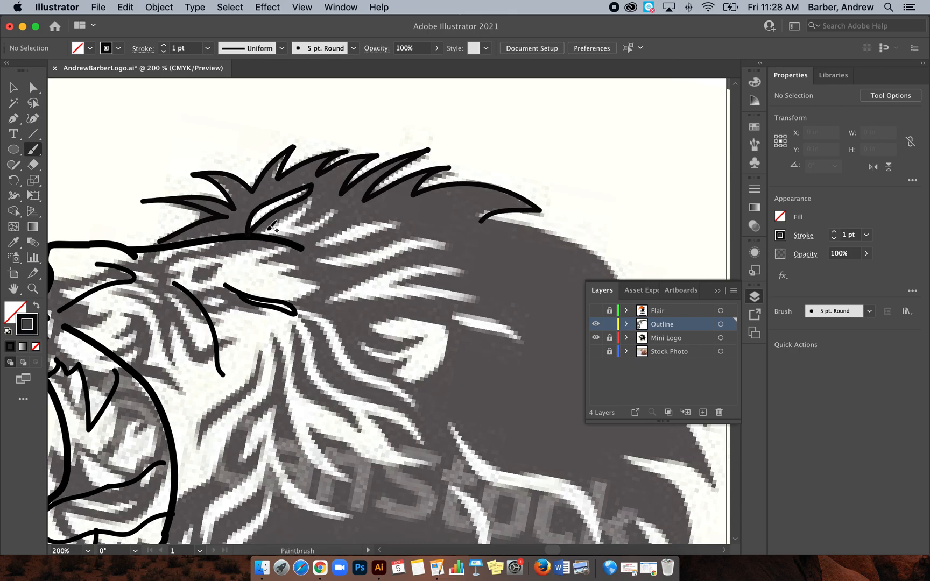
{"action": "mouse_move", "coordinate": [310, 199]}
{"action": "left_mouse_down"}
{"action": "mouse_move", "coordinate": [296, 225]}
{"action": "mouse_move", "coordinate": [338, 210]}
{"action": "mouse_move", "coordinate": [281, 239]}
{"action": "mouse_move", "coordinate": [344, 244]}
{"action": "mouse_move", "coordinate": [405, 227]}
{"action": "mouse_move", "coordinate": [371, 221]}
{"action": "mouse_move", "coordinate": [321, 240]}
{"action": "left_mouse_up"}
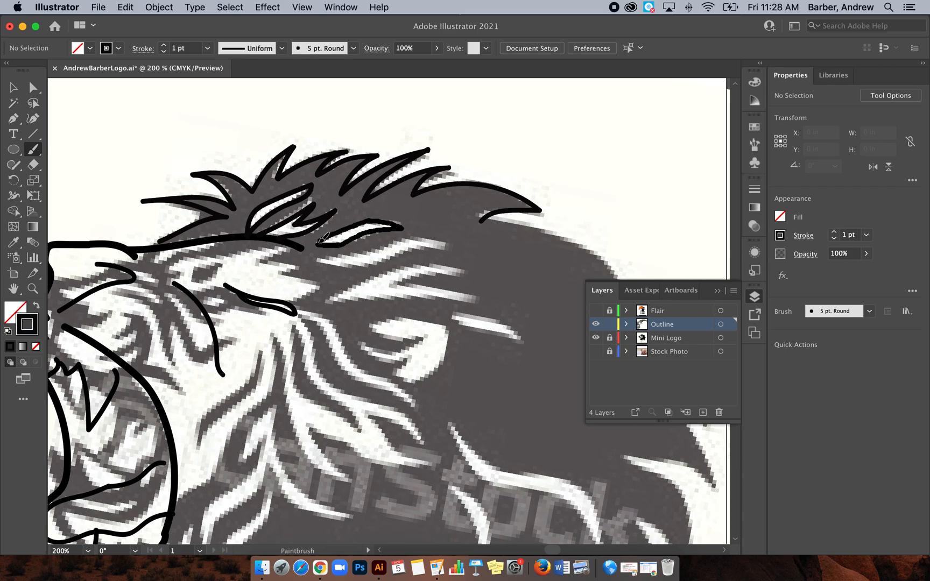
{"action": "scroll", "coordinate": [321, 231], "scroll_direction": "down", "scroll_amount": 3}
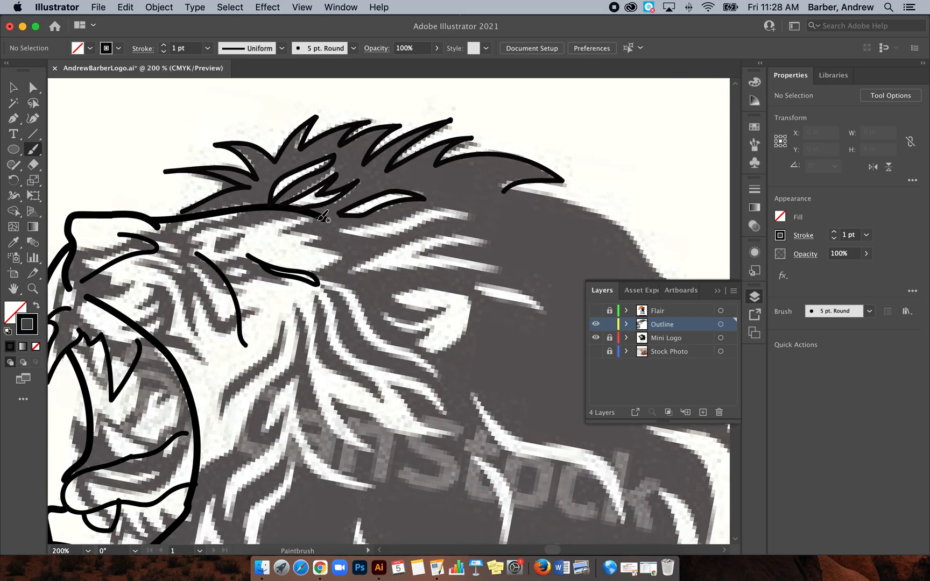
{"action": "mouse_move", "coordinate": [321, 217]}
{"action": "left_mouse_down"}
{"action": "mouse_move", "coordinate": [278, 231]}
{"action": "mouse_move", "coordinate": [329, 236]}
{"action": "mouse_move", "coordinate": [307, 246]}
{"action": "mouse_move", "coordinate": [347, 254]}
{"action": "mouse_move", "coordinate": [322, 267]}
{"action": "mouse_move", "coordinate": [357, 293]}
{"action": "mouse_move", "coordinate": [372, 324]}
{"action": "mouse_move", "coordinate": [423, 352]}
{"action": "mouse_move", "coordinate": [436, 380]}
{"action": "mouse_move", "coordinate": [364, 330]}
{"action": "mouse_move", "coordinate": [352, 302]}
{"action": "mouse_move", "coordinate": [330, 288]}
{"action": "mouse_move", "coordinate": [347, 331]}
{"action": "mouse_move", "coordinate": [363, 359]}
{"action": "mouse_move", "coordinate": [431, 385]}
{"action": "mouse_move", "coordinate": [457, 419]}
{"action": "mouse_move", "coordinate": [399, 386]}
{"action": "mouse_move", "coordinate": [443, 426]}
{"action": "left_mouse_up"}
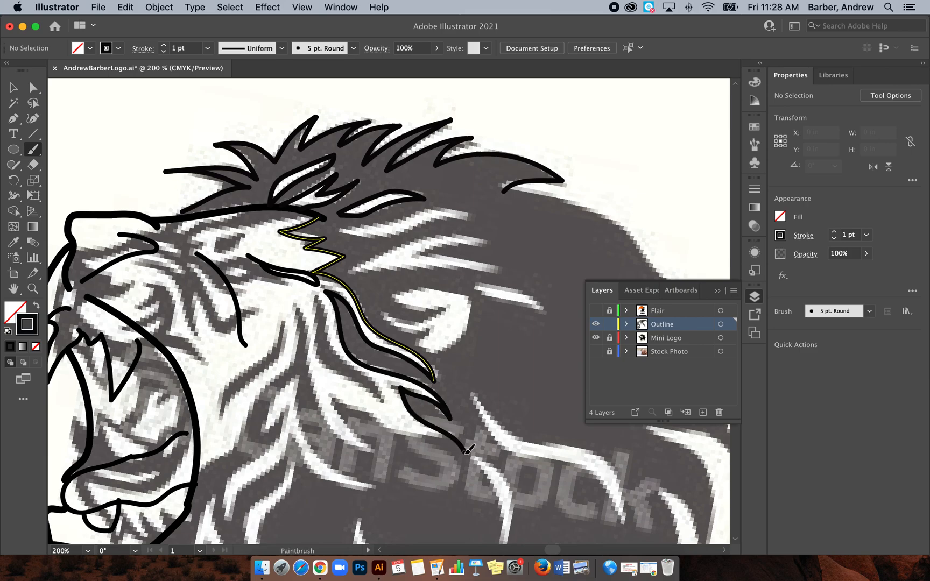
Step: Trace the wavy cheek fur strands from below the eye down to the jaw and neck
{"action": "scroll", "coordinate": [484, 373], "scroll_direction": "down", "scroll_amount": 5}
{"action": "scroll", "coordinate": [485, 373], "scroll_direction": "left", "scroll_amount": 2}
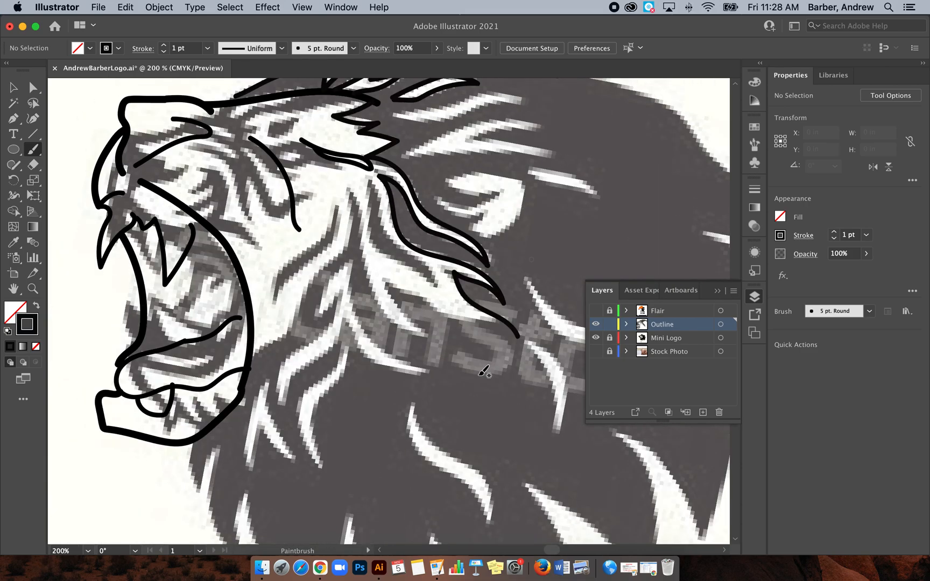
{"action": "mouse_move", "coordinate": [371, 187]}
{"action": "left_mouse_down"}
{"action": "mouse_move", "coordinate": [374, 258]}
{"action": "mouse_move", "coordinate": [411, 277]}
{"action": "mouse_move", "coordinate": [433, 303]}
{"action": "mouse_move", "coordinate": [430, 275]}
{"action": "mouse_move", "coordinate": [391, 246]}
{"action": "mouse_move", "coordinate": [369, 187]}
{"action": "mouse_move", "coordinate": [350, 216]}
{"action": "mouse_move", "coordinate": [347, 254]}
{"action": "mouse_move", "coordinate": [266, 351]}
{"action": "left_mouse_up"}
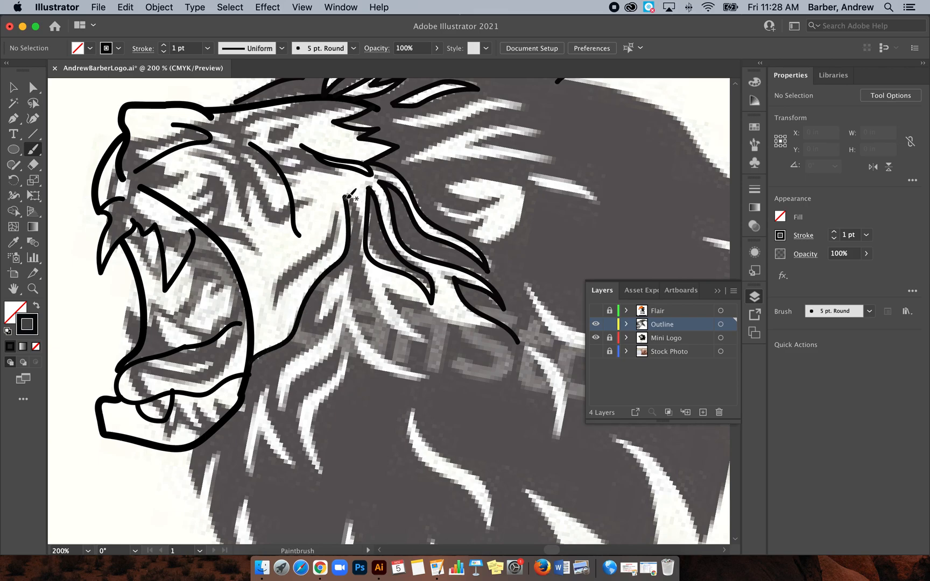
{"action": "mouse_move", "coordinate": [355, 212]}
{"action": "left_mouse_down"}
{"action": "mouse_move", "coordinate": [367, 282]}
{"action": "mouse_move", "coordinate": [394, 324]}
{"action": "mouse_move", "coordinate": [427, 342]}
{"action": "mouse_move", "coordinate": [397, 297]}
{"action": "mouse_move", "coordinate": [477, 329]}
{"action": "left_mouse_up"}
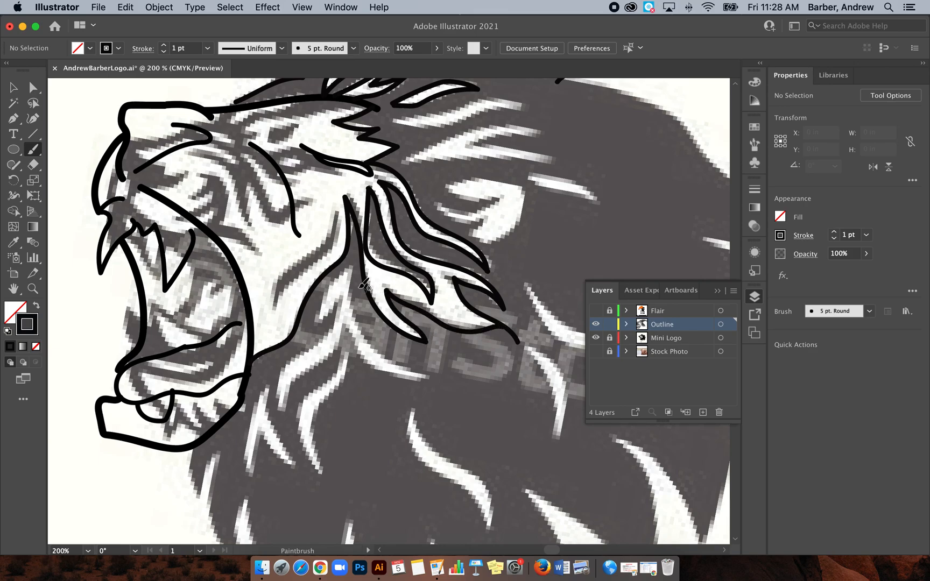
{"action": "mouse_move", "coordinate": [351, 267]}
{"action": "left_mouse_down"}
{"action": "mouse_move", "coordinate": [324, 309]}
{"action": "mouse_move", "coordinate": [319, 325]}
{"action": "mouse_move", "coordinate": [338, 305]}
{"action": "mouse_move", "coordinate": [327, 332]}
{"action": "mouse_move", "coordinate": [291, 364]}
{"action": "mouse_move", "coordinate": [281, 407]}
{"action": "mouse_move", "coordinate": [345, 323]}
{"action": "mouse_move", "coordinate": [376, 366]}
{"action": "mouse_move", "coordinate": [432, 382]}
{"action": "mouse_move", "coordinate": [397, 368]}
{"action": "mouse_move", "coordinate": [352, 301]}
{"action": "mouse_move", "coordinate": [309, 353]}
{"action": "mouse_move", "coordinate": [337, 415]}
{"action": "mouse_move", "coordinate": [330, 347]}
{"action": "mouse_move", "coordinate": [359, 285]}
{"action": "left_mouse_up"}
{"action": "scroll", "coordinate": [357, 274], "scroll_direction": "down", "scroll_amount": 5}
{"action": "mouse_move", "coordinate": [283, 319]}
{"action": "left_mouse_down"}
{"action": "mouse_move", "coordinate": [287, 365]}
{"action": "mouse_move", "coordinate": [306, 393]}
{"action": "mouse_move", "coordinate": [276, 364]}
{"action": "mouse_move", "coordinate": [264, 423]}
{"action": "mouse_move", "coordinate": [261, 381]}
{"action": "mouse_move", "coordinate": [284, 320]}
{"action": "left_mouse_up"}
Step: Outline the remaining light hair strands between the forehead tufts and the ear
{"action": "scroll", "coordinate": [293, 301], "scroll_direction": "up", "scroll_amount": 10}
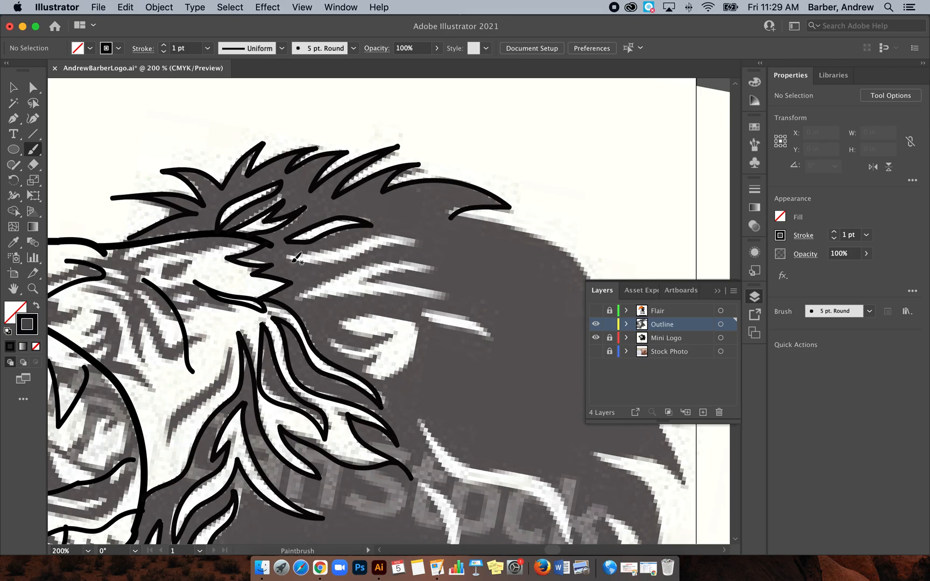
{"action": "mouse_move", "coordinate": [295, 261]}
{"action": "left_mouse_down"}
{"action": "mouse_move", "coordinate": [419, 250]}
{"action": "mouse_move", "coordinate": [375, 237]}
{"action": "mouse_move", "coordinate": [293, 262]}
{"action": "left_mouse_up"}
{"action": "mouse_move", "coordinate": [296, 300]}
{"action": "left_mouse_down"}
{"action": "mouse_move", "coordinate": [349, 288]}
{"action": "mouse_move", "coordinate": [451, 301]}
{"action": "mouse_move", "coordinate": [369, 279]}
{"action": "mouse_move", "coordinate": [421, 272]}
{"action": "mouse_move", "coordinate": [417, 263]}
{"action": "mouse_move", "coordinate": [369, 270]}
{"action": "mouse_move", "coordinate": [297, 299]}
{"action": "left_mouse_up"}
{"action": "scroll", "coordinate": [453, 245], "scroll_direction": "right", "scroll_amount": 10}
{"action": "scroll", "coordinate": [452, 245], "scroll_direction": "down", "scroll_amount": 2}
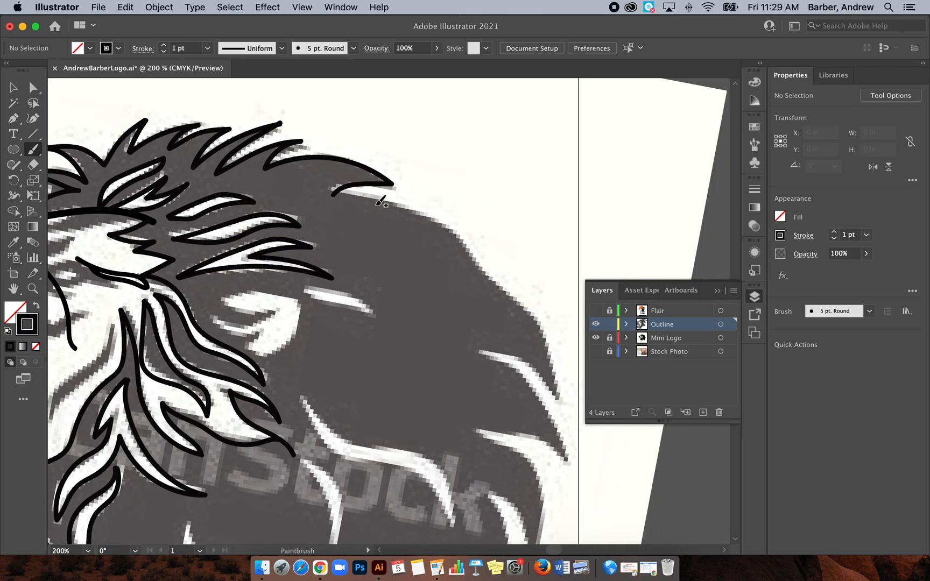
Step: Trace the mane's back edge from the long crown tuft down to the rear spikes, and outline the ear fur and the strand behind it
{"action": "mouse_move", "coordinate": [333, 195]}
{"action": "left_mouse_down"}
{"action": "mouse_move", "coordinate": [371, 195]}
{"action": "mouse_move", "coordinate": [448, 226]}
{"action": "mouse_move", "coordinate": [504, 288]}
{"action": "mouse_move", "coordinate": [546, 355]}
{"action": "mouse_move", "coordinate": [555, 391]}
{"action": "mouse_move", "coordinate": [525, 359]}
{"action": "mouse_move", "coordinate": [481, 350]}
{"action": "mouse_move", "coordinate": [525, 379]}
{"action": "mouse_move", "coordinate": [561, 446]}
{"action": "mouse_move", "coordinate": [468, 432]}
{"action": "left_mouse_up"}
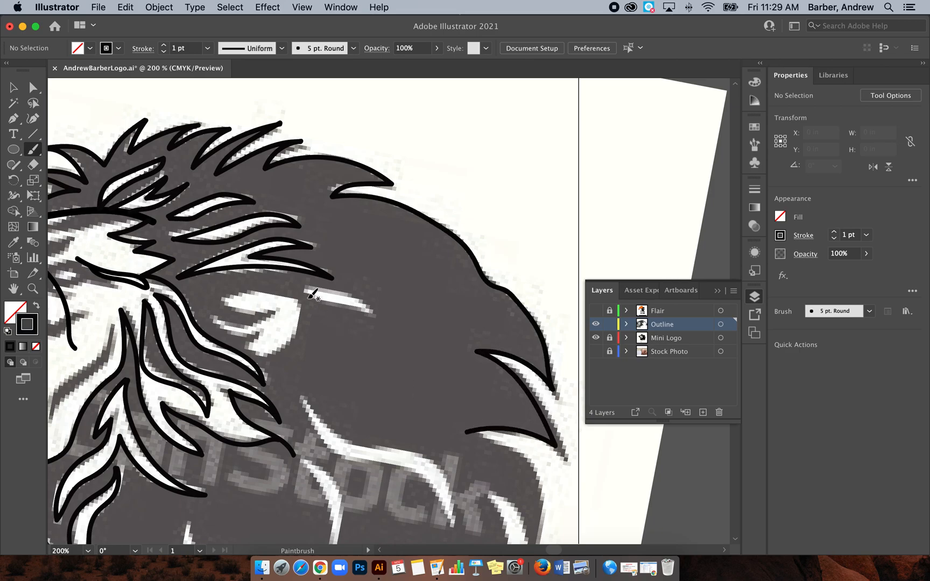
{"action": "mouse_move", "coordinate": [301, 288]}
{"action": "left_mouse_down"}
{"action": "mouse_move", "coordinate": [303, 301]}
{"action": "mouse_move", "coordinate": [384, 324]}
{"action": "mouse_move", "coordinate": [337, 294]}
{"action": "mouse_move", "coordinate": [302, 289]}
{"action": "left_mouse_up"}
{"action": "mouse_move", "coordinate": [226, 298]}
{"action": "left_mouse_down"}
{"action": "mouse_move", "coordinate": [285, 294]}
{"action": "mouse_move", "coordinate": [298, 306]}
{"action": "mouse_move", "coordinate": [294, 339]}
{"action": "mouse_move", "coordinate": [251, 354]}
{"action": "mouse_move", "coordinate": [271, 326]}
{"action": "mouse_move", "coordinate": [239, 332]}
{"action": "mouse_move", "coordinate": [223, 322]}
{"action": "mouse_move", "coordinate": [259, 320]}
{"action": "mouse_move", "coordinate": [285, 305]}
{"action": "mouse_move", "coordinate": [225, 297]}
{"action": "left_mouse_up"}
Step: Outline the long wavy light strand below the ear and the short curved strand beneath it
{"action": "scroll", "coordinate": [232, 294], "scroll_direction": "down", "scroll_amount": 10}
{"action": "scroll", "coordinate": [231, 294], "scroll_direction": "left", "scroll_amount": 4}
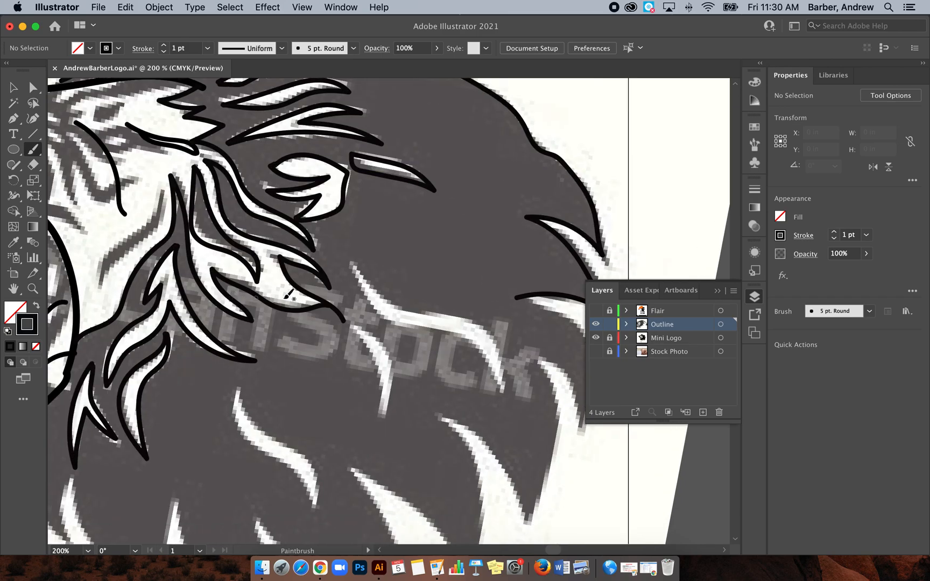
{"action": "mouse_move", "coordinate": [355, 269]}
{"action": "left_mouse_down"}
{"action": "mouse_move", "coordinate": [369, 299]}
{"action": "mouse_move", "coordinate": [400, 321]}
{"action": "mouse_move", "coordinate": [461, 340]}
{"action": "mouse_move", "coordinate": [494, 384]}
{"action": "mouse_move", "coordinate": [491, 404]}
{"action": "mouse_move", "coordinate": [497, 336]}
{"action": "mouse_move", "coordinate": [467, 320]}
{"action": "mouse_move", "coordinate": [407, 317]}
{"action": "mouse_move", "coordinate": [363, 279]}
{"action": "left_mouse_up"}
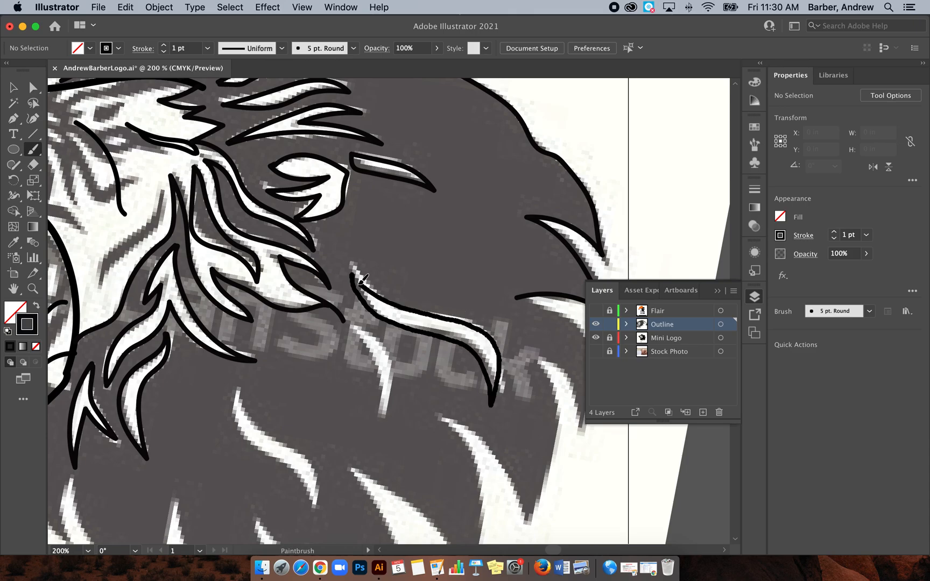
{"action": "scroll", "coordinate": [357, 273], "scroll_direction": "down", "scroll_amount": 3}
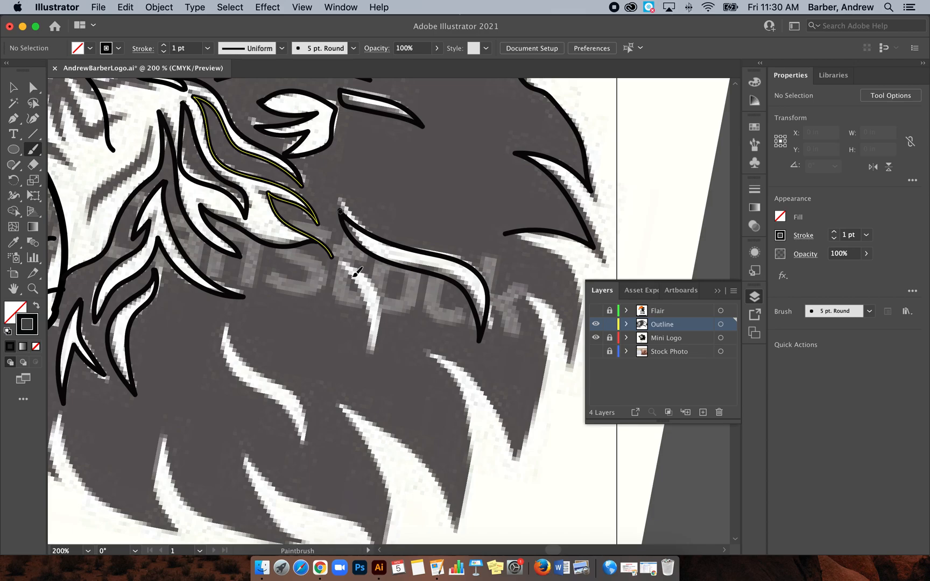
{"action": "mouse_move", "coordinate": [346, 270]}
{"action": "left_mouse_down"}
{"action": "mouse_move", "coordinate": [367, 321]}
{"action": "mouse_move", "coordinate": [365, 360]}
{"action": "mouse_move", "coordinate": [382, 296]}
{"action": "mouse_move", "coordinate": [341, 265]}
{"action": "left_mouse_up"}
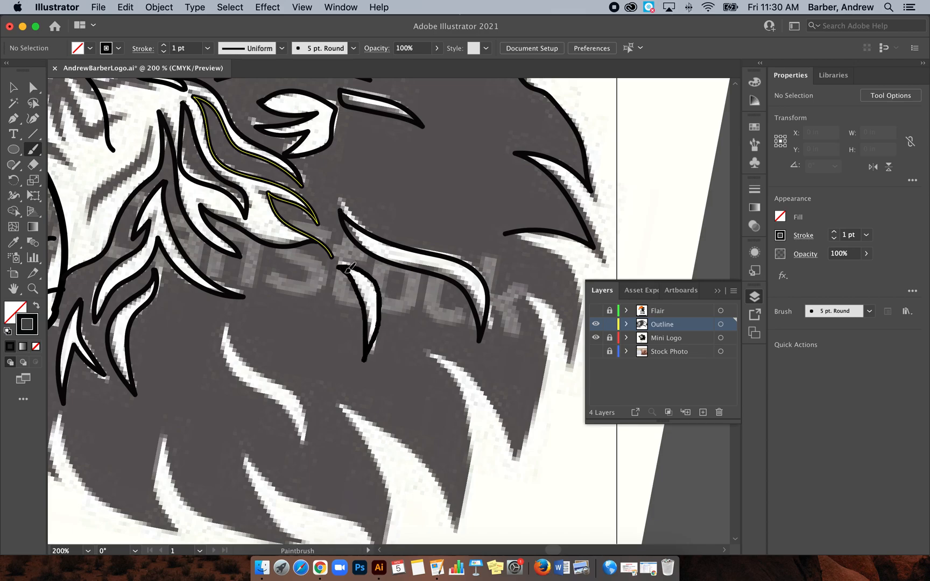
Step: Continue tracing the mane's jagged edge from the rear spikes down and forward along the pointed tufts at its base
{"action": "scroll", "coordinate": [350, 267], "scroll_direction": "right", "scroll_amount": 3}
{"action": "scroll", "coordinate": [350, 267], "scroll_direction": "down", "scroll_amount": 1}
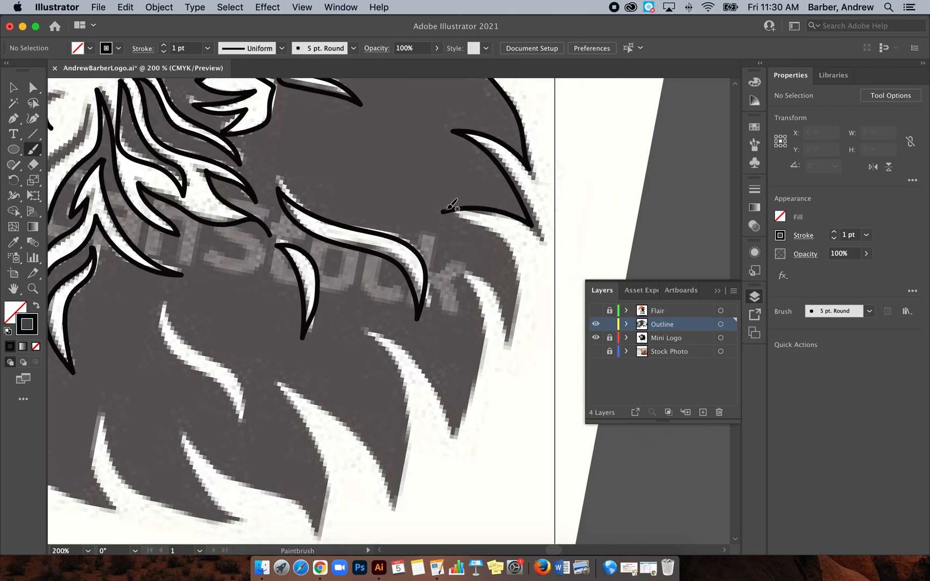
{"action": "mouse_move", "coordinate": [442, 212]}
{"action": "left_mouse_down"}
{"action": "mouse_move", "coordinate": [473, 216]}
{"action": "mouse_move", "coordinate": [503, 237]}
{"action": "mouse_move", "coordinate": [518, 283]}
{"action": "mouse_move", "coordinate": [516, 332]}
{"action": "mouse_move", "coordinate": [493, 286]}
{"action": "mouse_move", "coordinate": [465, 282]}
{"action": "mouse_move", "coordinate": [477, 344]}
{"action": "mouse_move", "coordinate": [456, 426]}
{"action": "mouse_move", "coordinate": [440, 384]}
{"action": "mouse_move", "coordinate": [411, 353]}
{"action": "mouse_move", "coordinate": [361, 329]}
{"action": "mouse_move", "coordinate": [398, 383]}
{"action": "mouse_move", "coordinate": [403, 488]}
{"action": "mouse_move", "coordinate": [395, 507]}
{"action": "mouse_move", "coordinate": [359, 444]}
{"action": "mouse_move", "coordinate": [280, 387]}
{"action": "left_mouse_up"}
{"action": "scroll", "coordinate": [281, 385], "scroll_direction": "down", "scroll_amount": 5}
{"action": "scroll", "coordinate": [280, 384], "scroll_direction": "left", "scroll_amount": 4}
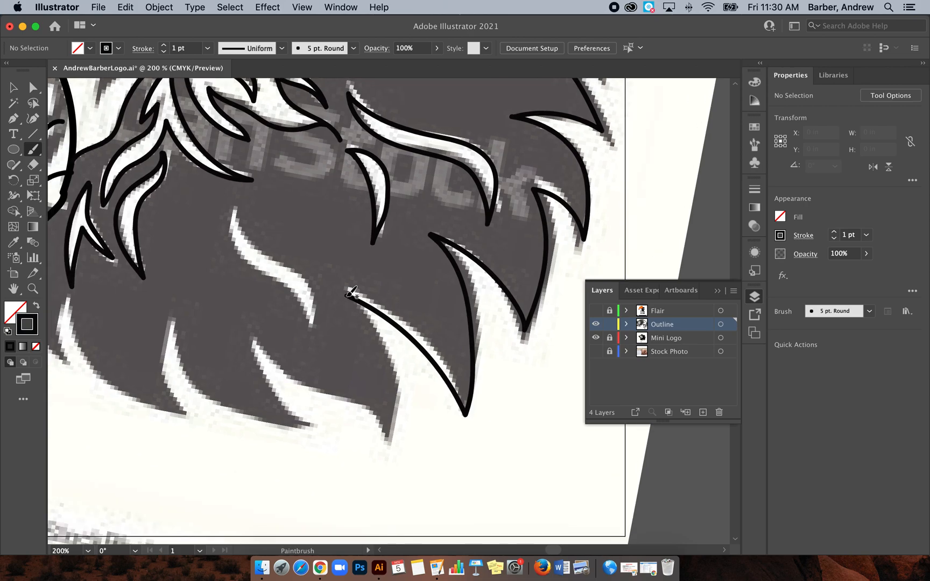
{"action": "mouse_move", "coordinate": [349, 294]}
{"action": "left_mouse_down"}
{"action": "mouse_move", "coordinate": [389, 372]}
{"action": "mouse_move", "coordinate": [385, 435]}
{"action": "mouse_move", "coordinate": [359, 408]}
{"action": "mouse_move", "coordinate": [273, 366]}
{"action": "mouse_move", "coordinate": [256, 330]}
{"action": "mouse_move", "coordinate": [266, 392]}
{"action": "mouse_move", "coordinate": [306, 426]}
{"action": "left_mouse_up"}
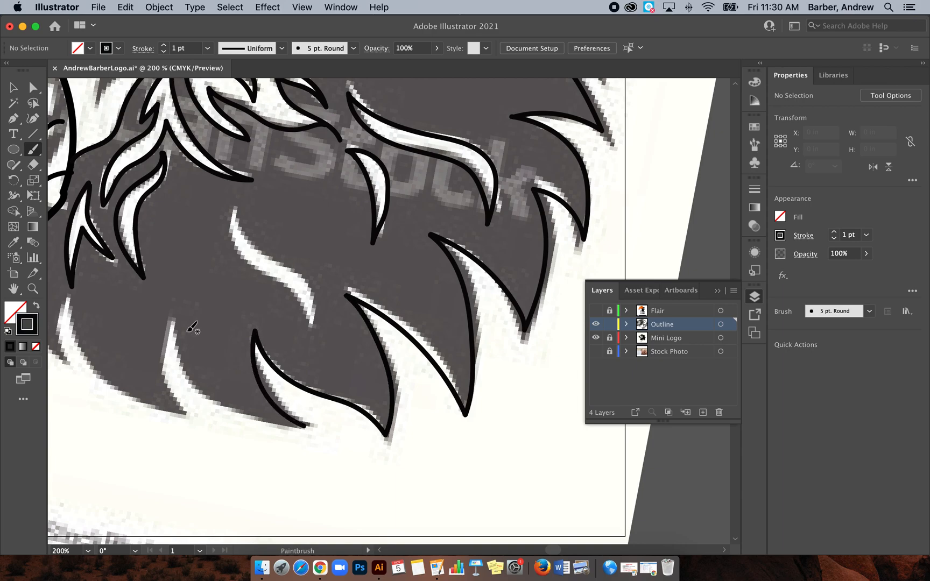
{"action": "mouse_move", "coordinate": [176, 316]}
{"action": "left_mouse_down"}
{"action": "mouse_move", "coordinate": [181, 346]}
{"action": "mouse_move", "coordinate": [226, 401]}
{"action": "mouse_move", "coordinate": [273, 425]}
{"action": "mouse_move", "coordinate": [309, 424]}
{"action": "left_mouse_up"}
Step: Outline the isolated S-shaped light strand in the middle of the lower mane
{"action": "scroll", "coordinate": [307, 426], "scroll_direction": "up", "scroll_amount": 3}
{"action": "scroll", "coordinate": [308, 425], "scroll_direction": "left", "scroll_amount": 3}
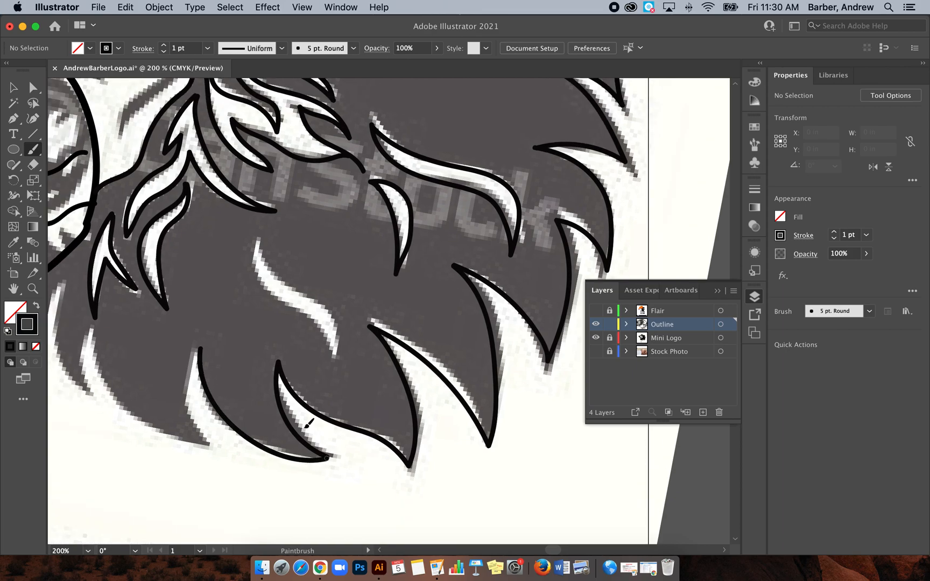
{"action": "mouse_move", "coordinate": [298, 277]}
{"action": "left_mouse_down"}
{"action": "mouse_move", "coordinate": [304, 331]}
{"action": "mouse_move", "coordinate": [363, 368]}
{"action": "mouse_move", "coordinate": [371, 410]}
{"action": "left_mouse_up"}
{"action": "left_click_drag", "start_coordinate": [380, 361], "coordinate": [295, 278]}
Step: Trace the remaining lower front tufts of the mane, from beneath the chin to the already outlined base tufts
{"action": "scroll", "coordinate": [297, 273], "scroll_direction": "down", "scroll_amount": 3}
{"action": "scroll", "coordinate": [297, 273], "scroll_direction": "left", "scroll_amount": 5}
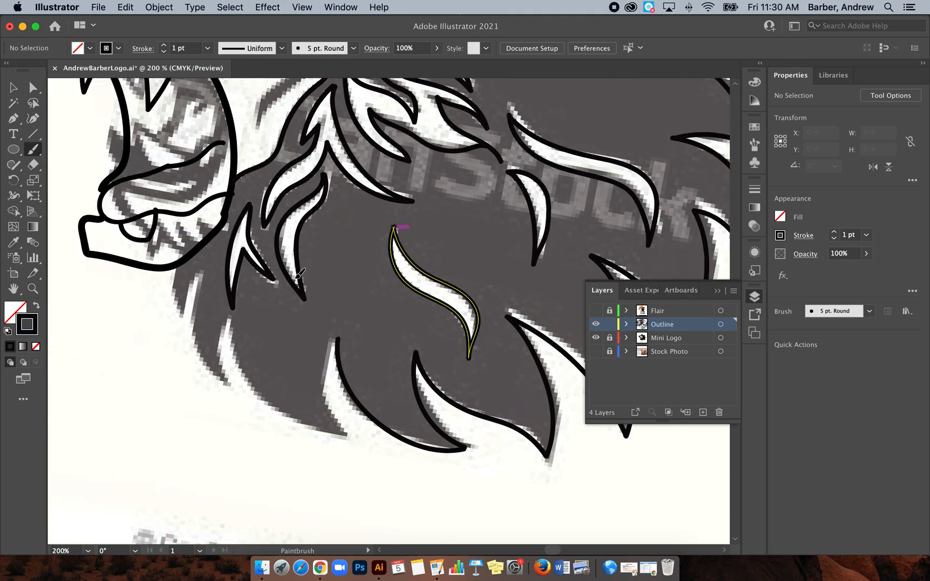
{"action": "mouse_move", "coordinate": [199, 254]}
{"action": "left_mouse_down"}
{"action": "mouse_move", "coordinate": [200, 308]}
{"action": "mouse_move", "coordinate": [228, 245]}
{"action": "mouse_move", "coordinate": [221, 334]}
{"action": "mouse_move", "coordinate": [245, 370]}
{"action": "mouse_move", "coordinate": [245, 307]}
{"action": "mouse_move", "coordinate": [290, 392]}
{"action": "mouse_move", "coordinate": [369, 426]}
{"action": "mouse_move", "coordinate": [347, 383]}
{"action": "mouse_move", "coordinate": [365, 322]}
{"action": "left_mouse_up"}
{"action": "scroll", "coordinate": [366, 323], "scroll_direction": "up", "scroll_amount": 10}
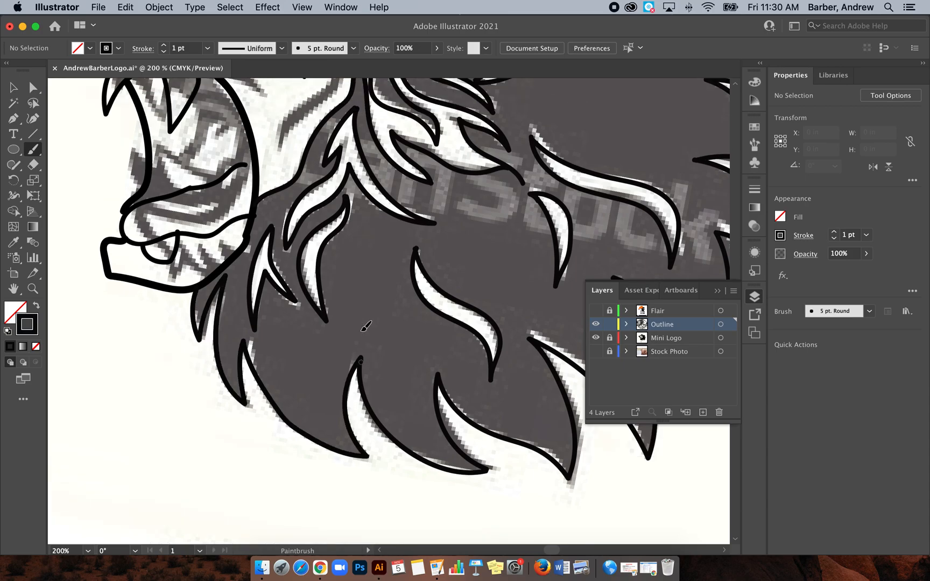
Step: Outline the dark curved cheek stripe behind the mouth and toggle the Mini Logo layer's visibility to check the tracing
{"action": "scroll", "coordinate": [366, 326], "scroll_direction": "up", "scroll_amount": 5}
{"action": "scroll", "coordinate": [366, 325], "scroll_direction": "left", "scroll_amount": 2}
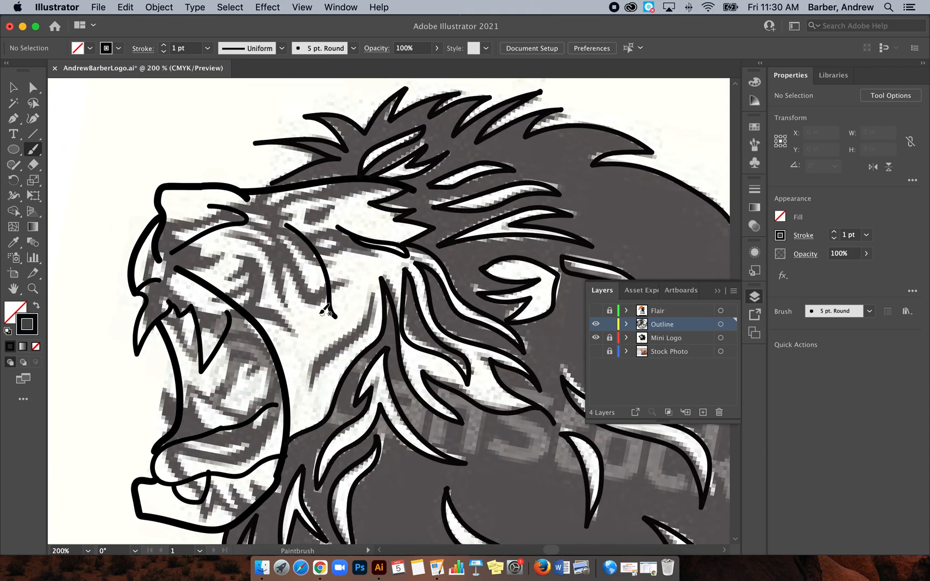
{"action": "mouse_move", "coordinate": [311, 389]}
{"action": "left_mouse_down"}
{"action": "mouse_move", "coordinate": [373, 319]}
{"action": "mouse_move", "coordinate": [376, 292]}
{"action": "mouse_move", "coordinate": [326, 348]}
{"action": "mouse_move", "coordinate": [313, 389]}
{"action": "left_mouse_up"}
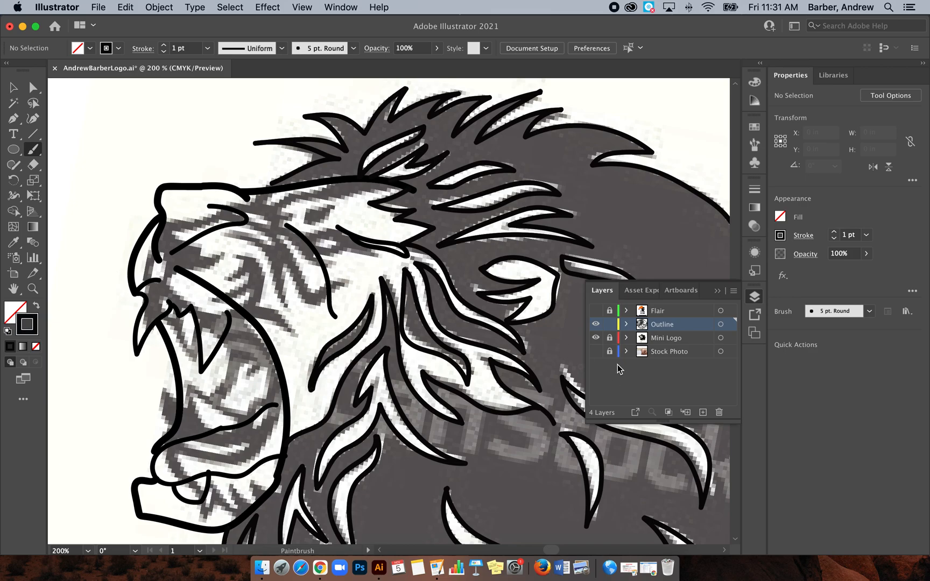
{"action": "left_click", "coordinate": [596, 339]}
{"action": "left_click", "coordinate": [595, 339]}
Step: Delete the old eye stroke and the curved face line in front of it
{"action": "left_click", "coordinate": [13, 88]}
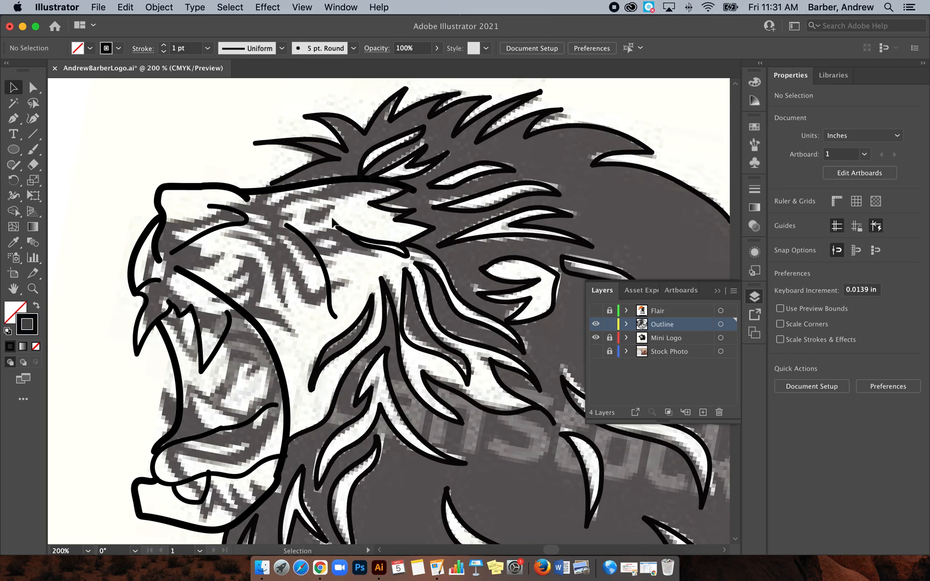
{"action": "left_click", "coordinate": [375, 249]}
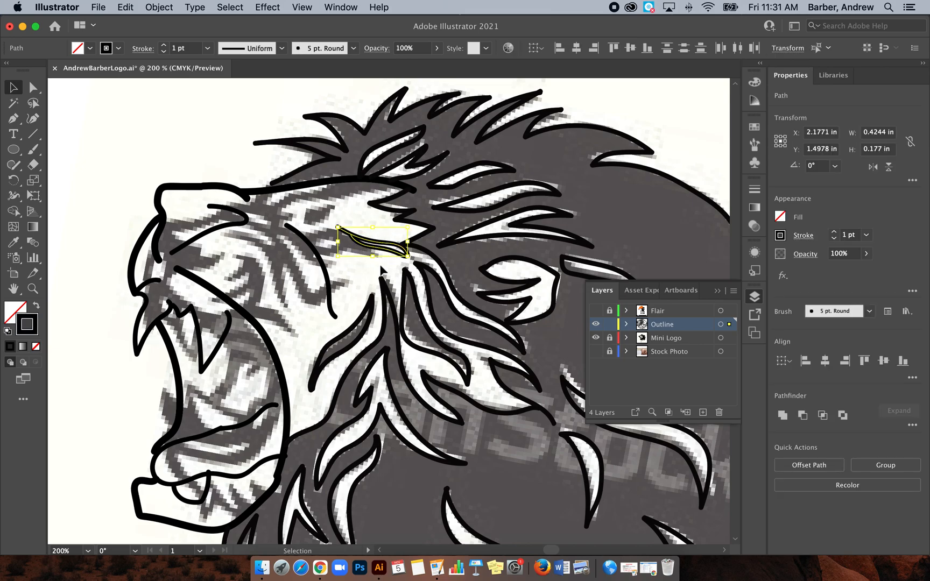
{"action": "key", "text": "Delete"}
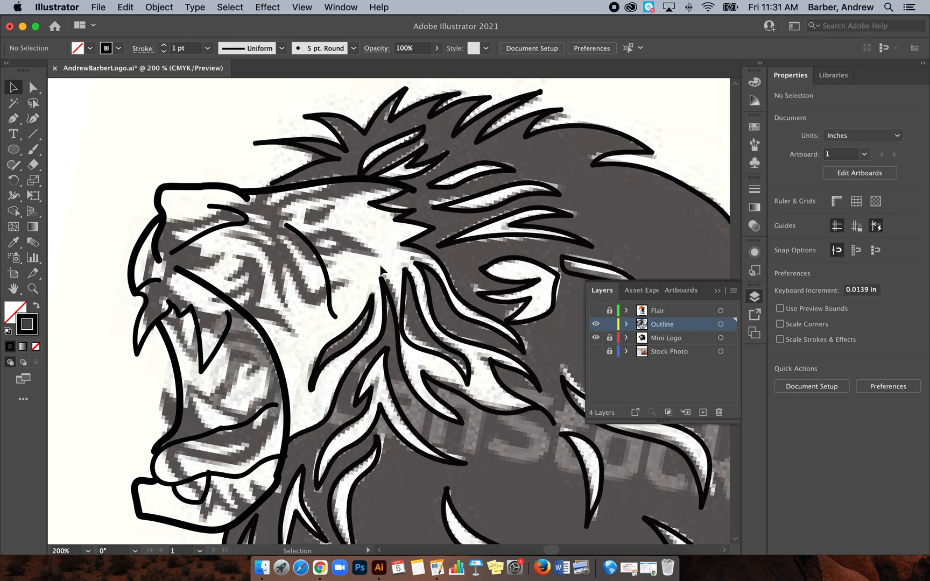
{"action": "left_click", "coordinate": [323, 263]}
{"action": "key", "text": "Delete"}
Step: Draw an almond-shaped eye with an inner pupil outline and the dark crease below it with the Paintbrush
{"action": "key", "text": "b"}
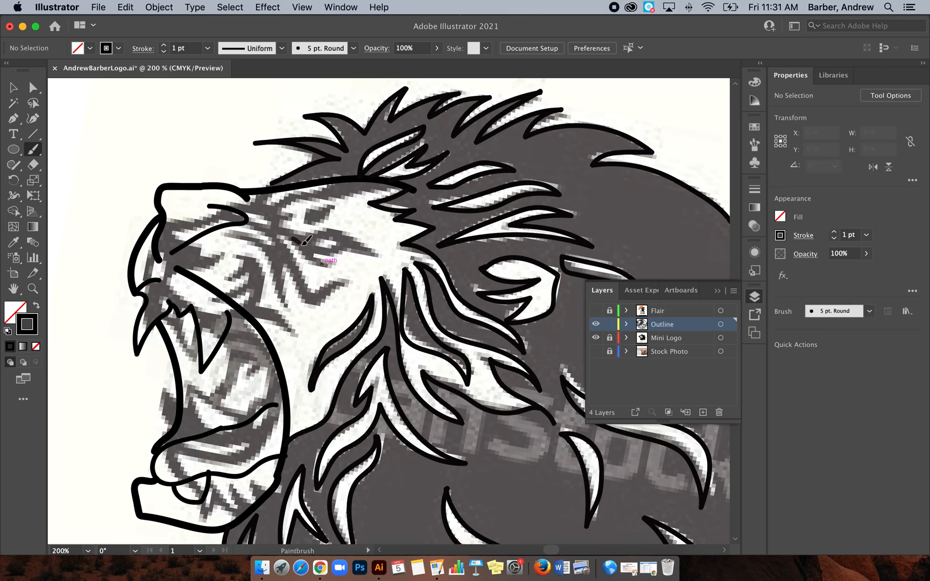
{"action": "left_click_drag", "start_coordinate": [375, 256], "coordinate": [364, 239]}
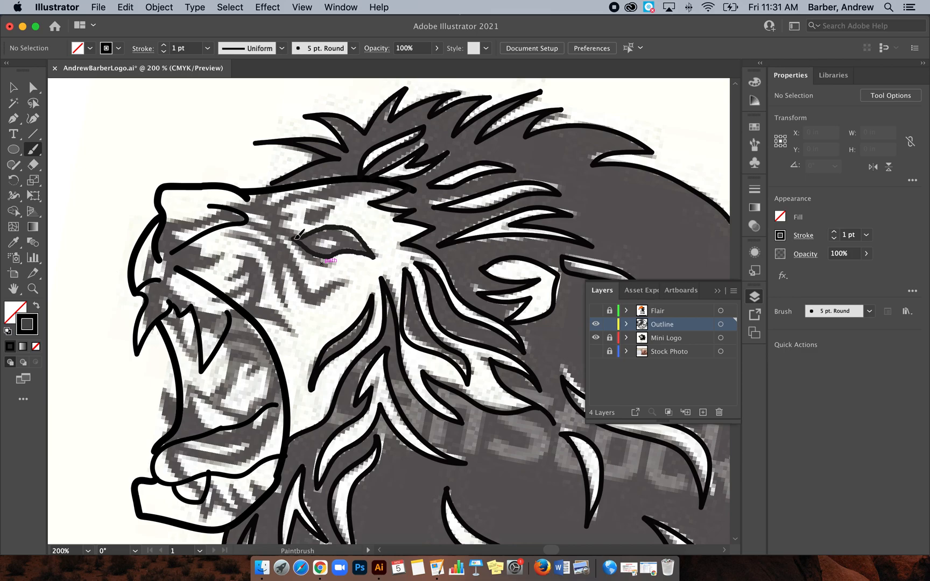
{"action": "left_click_drag", "start_coordinate": [296, 235], "coordinate": [293, 238]}
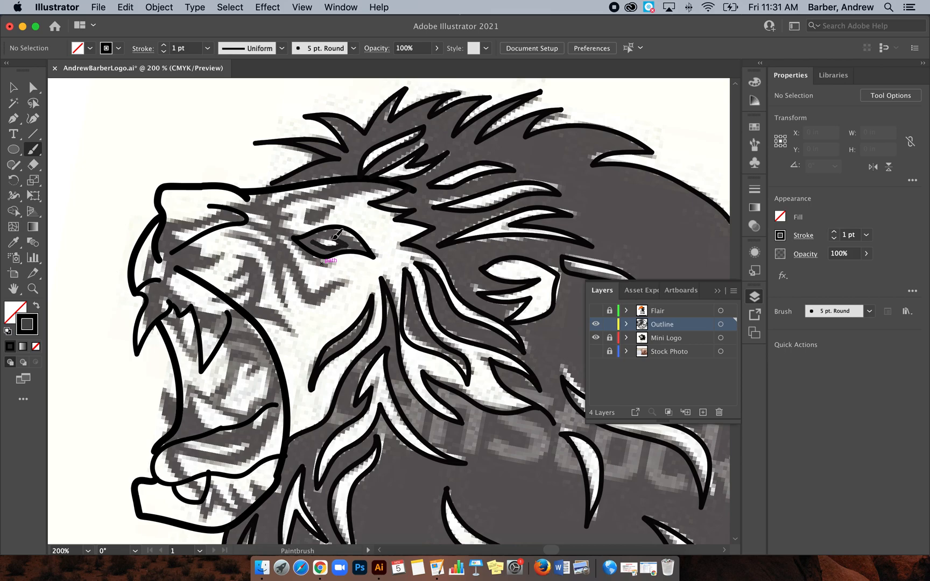
{"action": "mouse_move", "coordinate": [313, 244]}
{"action": "left_mouse_down"}
{"action": "mouse_move", "coordinate": [291, 259]}
{"action": "mouse_move", "coordinate": [301, 281]}
{"action": "mouse_move", "coordinate": [311, 290]}
{"action": "mouse_move", "coordinate": [339, 287]}
{"action": "mouse_move", "coordinate": [313, 302]}
{"action": "mouse_move", "coordinate": [299, 295]}
{"action": "mouse_move", "coordinate": [288, 243]}
{"action": "left_mouse_up"}
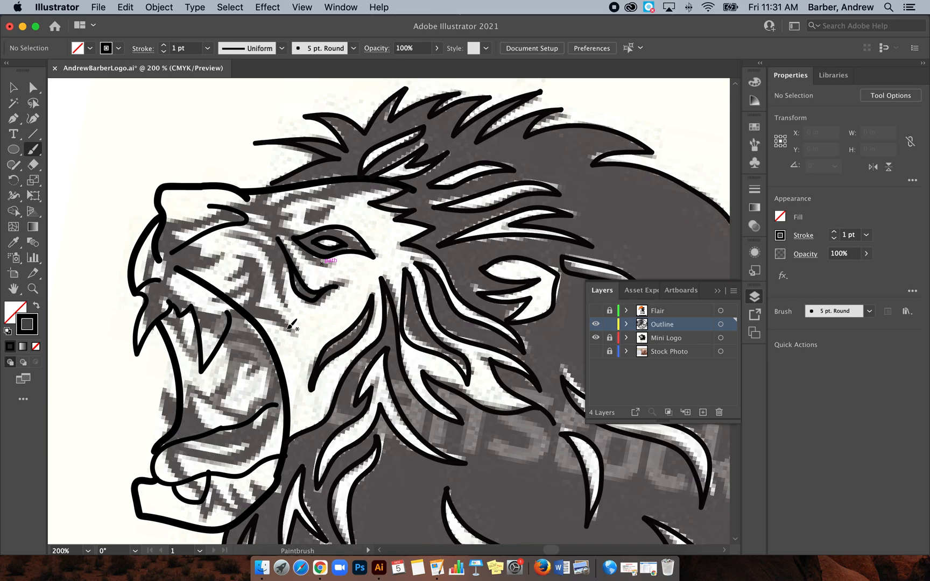
Step: Hide the Mini Logo layer to view the line work alone, and delete the eye and pupil outlines
{"action": "key", "text": "super+minus"}
{"action": "key", "text": "super+minus"}
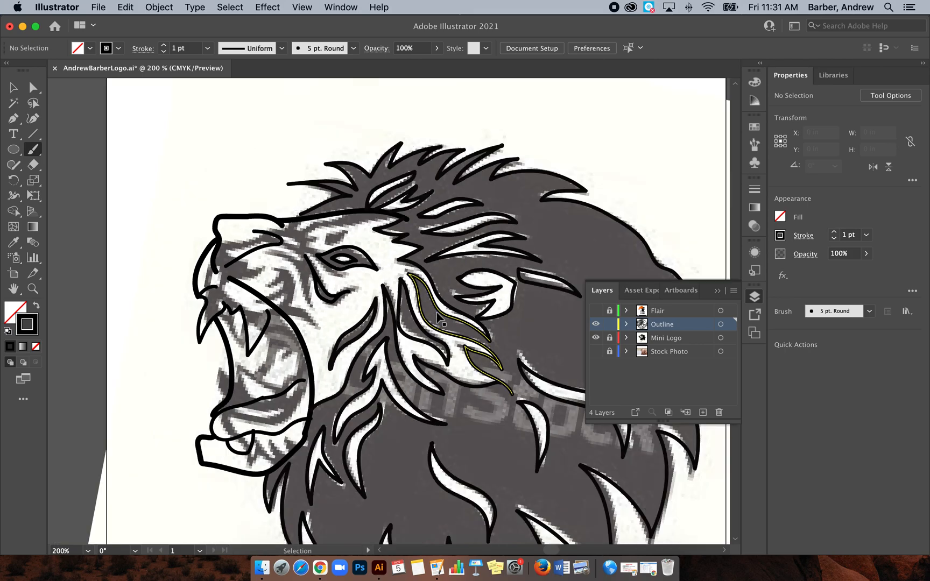
{"action": "left_click", "coordinate": [596, 340]}
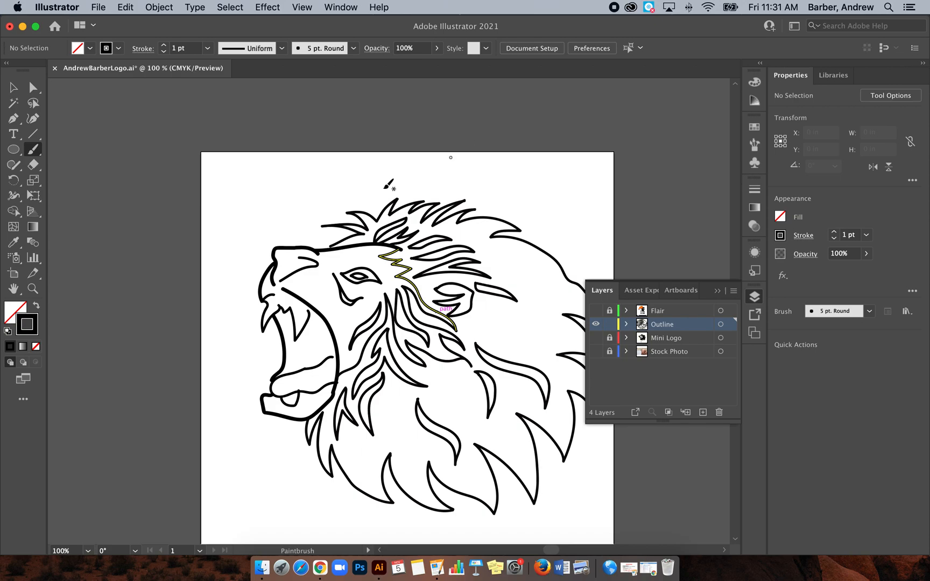
{"action": "left_click", "coordinate": [13, 86]}
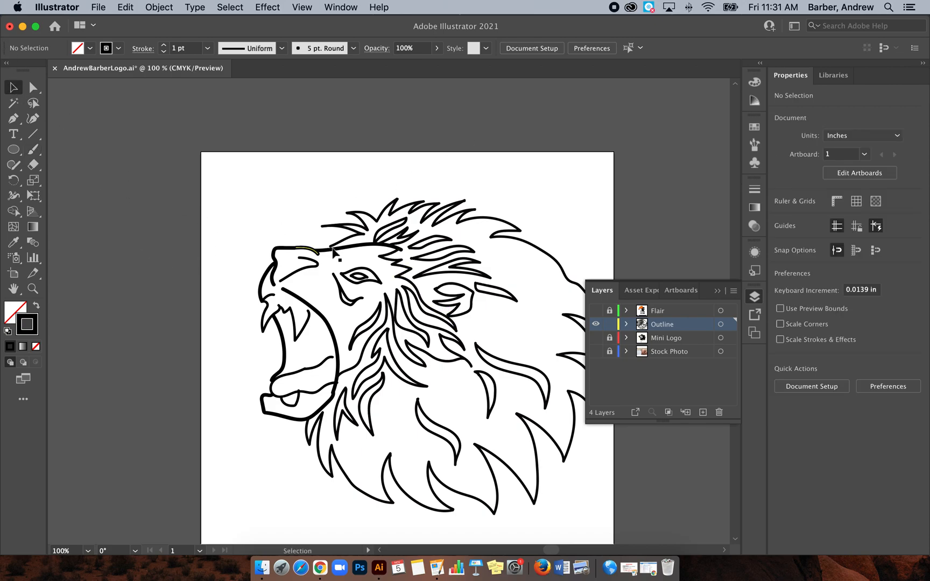
{"action": "left_click", "coordinate": [357, 268]}
{"action": "key", "text": "Delete"}
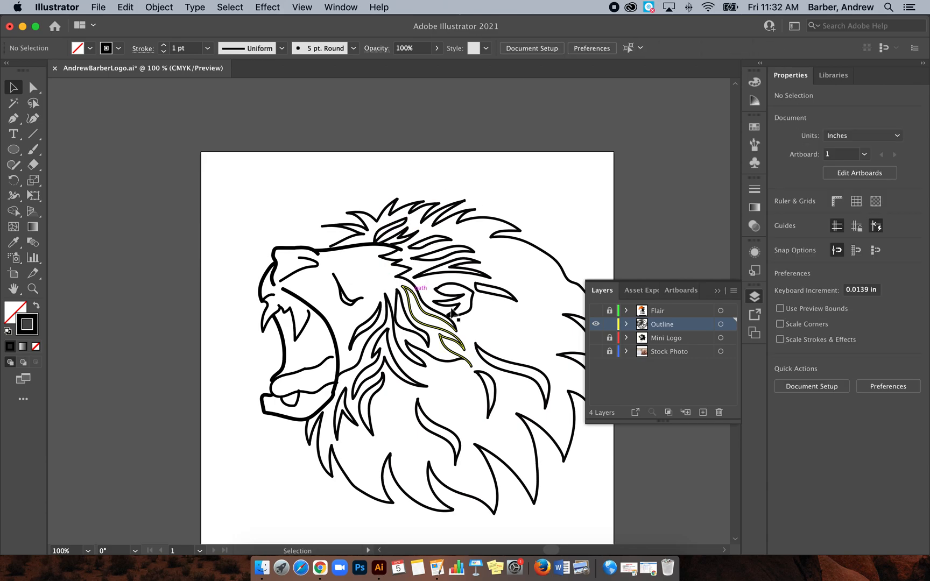
Step: Show the Mini Logo layer again and redraw the eye as a simple narrow almond with the Paintbrush
{"action": "left_click", "coordinate": [595, 337]}
{"action": "key", "text": "super+equal"}
{"action": "key", "text": "super+equal"}
{"action": "key", "text": "super+equal"}
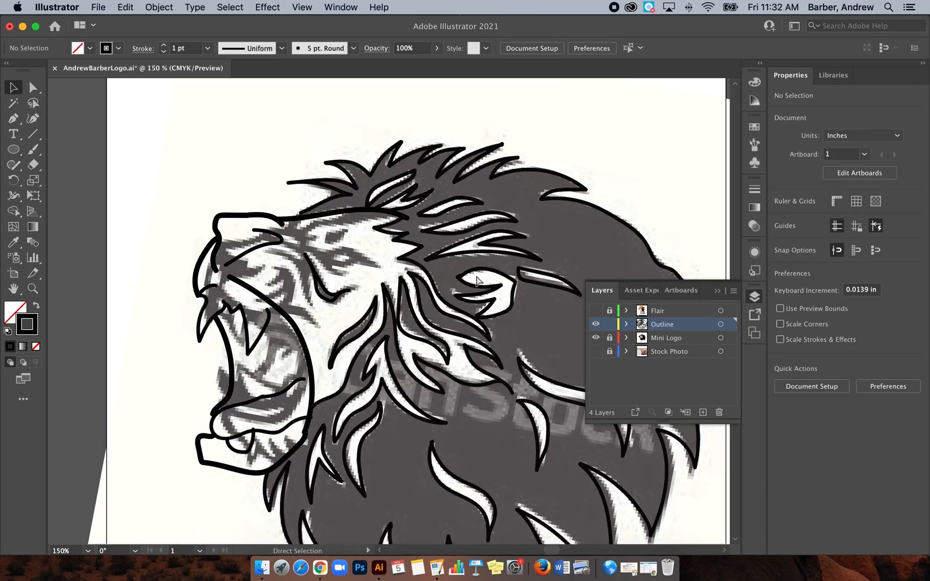
{"action": "scroll", "coordinate": [477, 281], "scroll_direction": "up", "scroll_amount": 2}
{"action": "scroll", "coordinate": [477, 281], "scroll_direction": "left", "scroll_amount": 2}
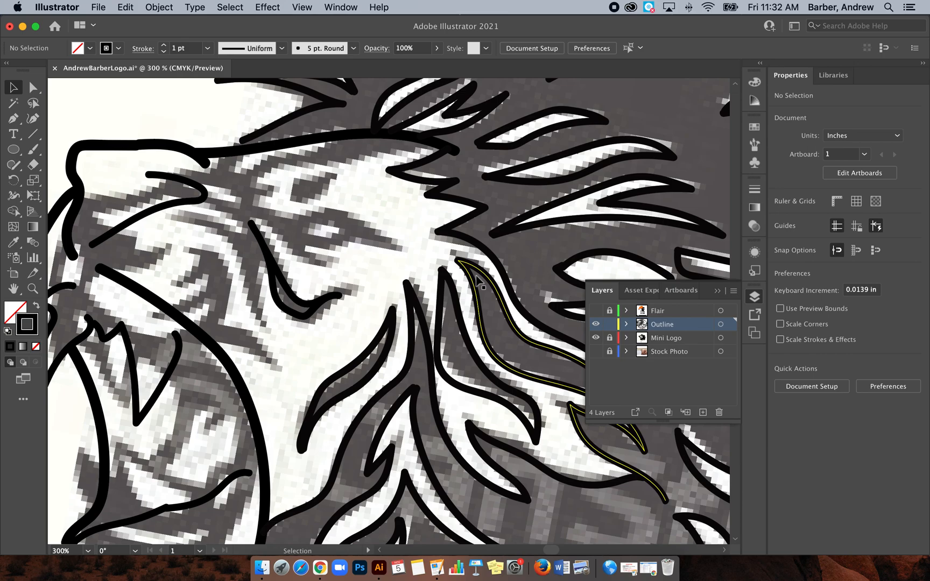
{"action": "key", "text": "b"}
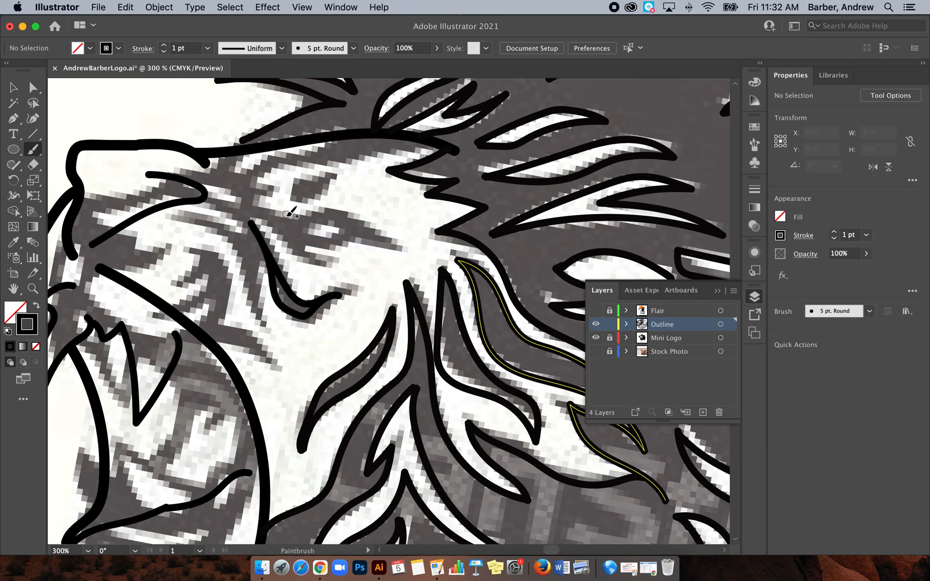
{"action": "mouse_move", "coordinate": [286, 218]}
{"action": "left_mouse_down"}
{"action": "mouse_move", "coordinate": [327, 218]}
{"action": "mouse_move", "coordinate": [370, 236]}
{"action": "left_mouse_up"}
{"action": "mouse_move", "coordinate": [288, 221]}
{"action": "left_mouse_down"}
{"action": "mouse_move", "coordinate": [324, 240]}
{"action": "mouse_move", "coordinate": [368, 236]}
{"action": "left_mouse_up"}
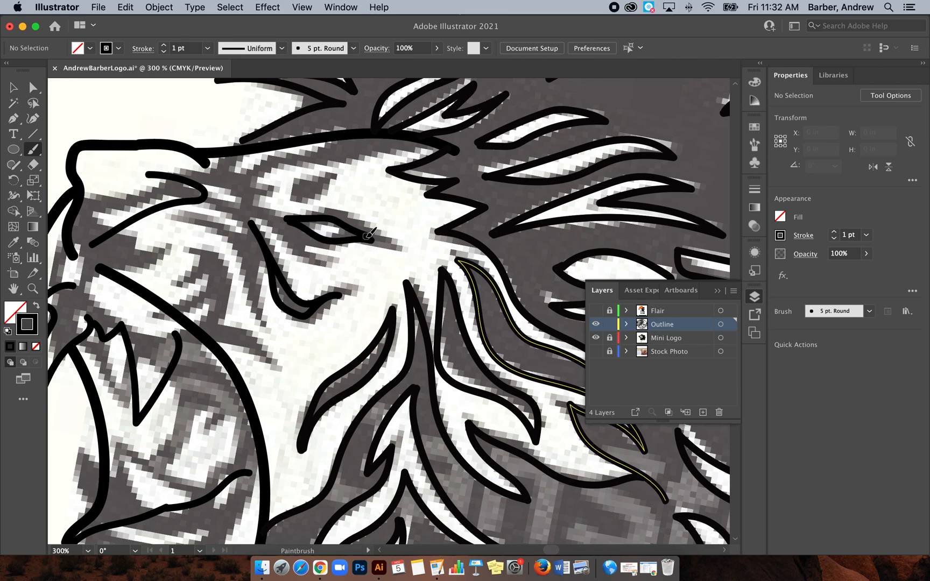
Step: Hide the Mini Logo layer and show the Stock Photo layer beneath the visible Outline layer
{"action": "key", "text": "super+1"}
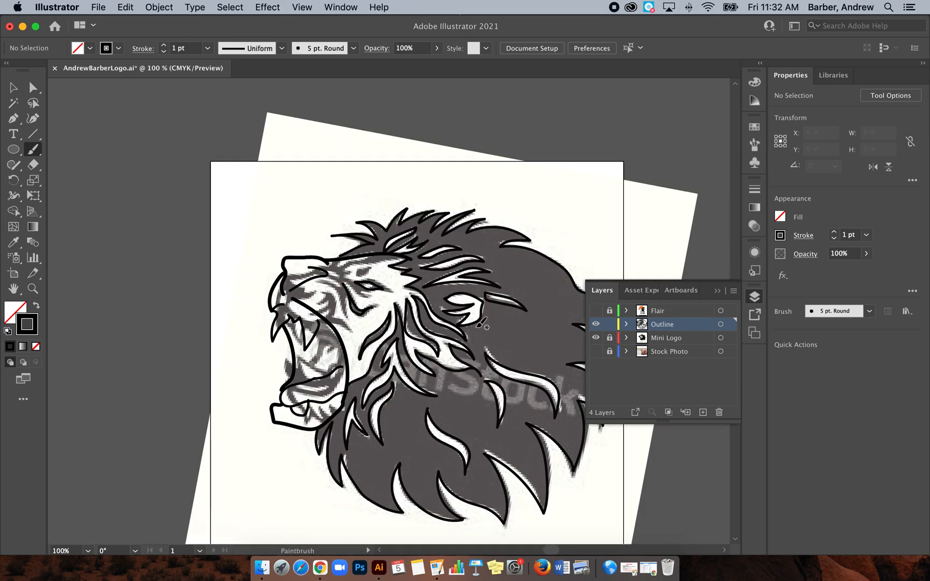
{"action": "left_click", "coordinate": [596, 337]}
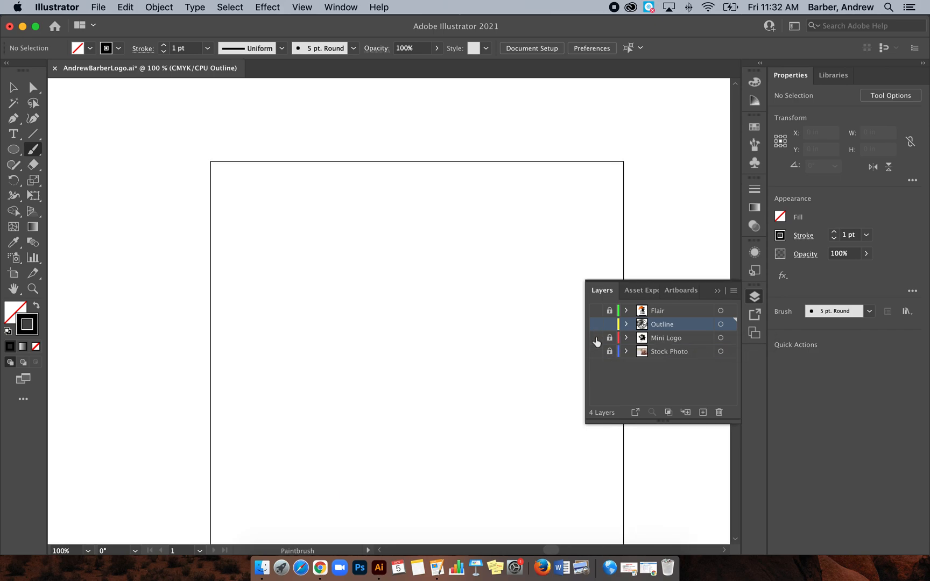
{"action": "left_click", "coordinate": [596, 325]}
{"action": "left_click", "coordinate": [596, 352]}
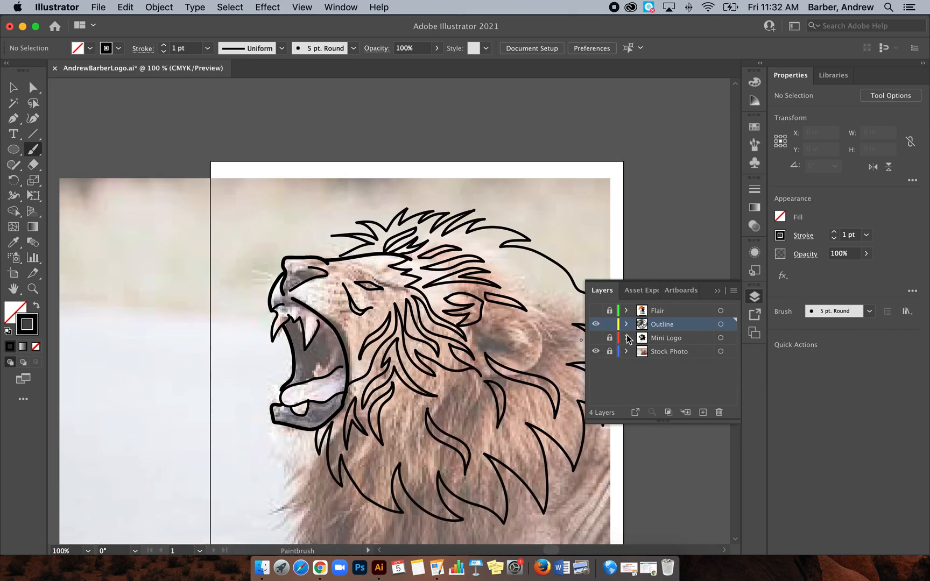
Step: Unlock the Stock Photo layer and shift the lion photo left under the outline, to about X 1.19 in, Y 2.40 in
{"action": "left_click", "coordinate": [657, 354]}
{"action": "left_click", "coordinate": [608, 353]}
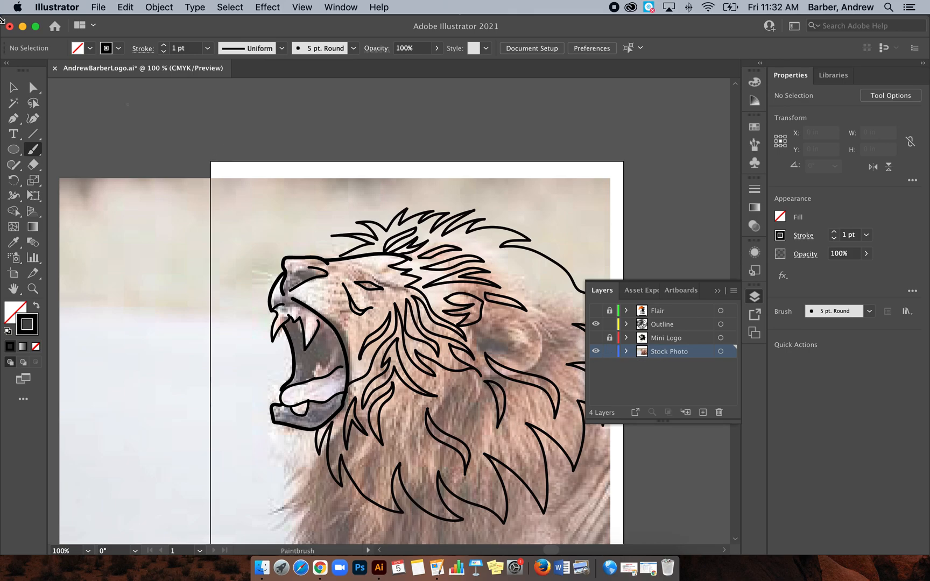
{"action": "left_click", "coordinate": [13, 87]}
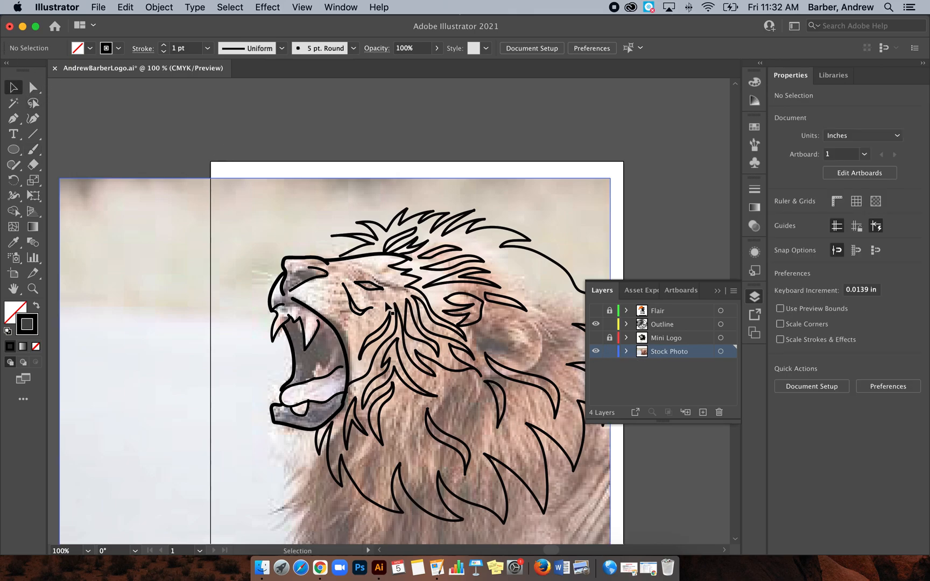
{"action": "left_click_drag", "start_coordinate": [384, 304], "coordinate": [354, 299]}
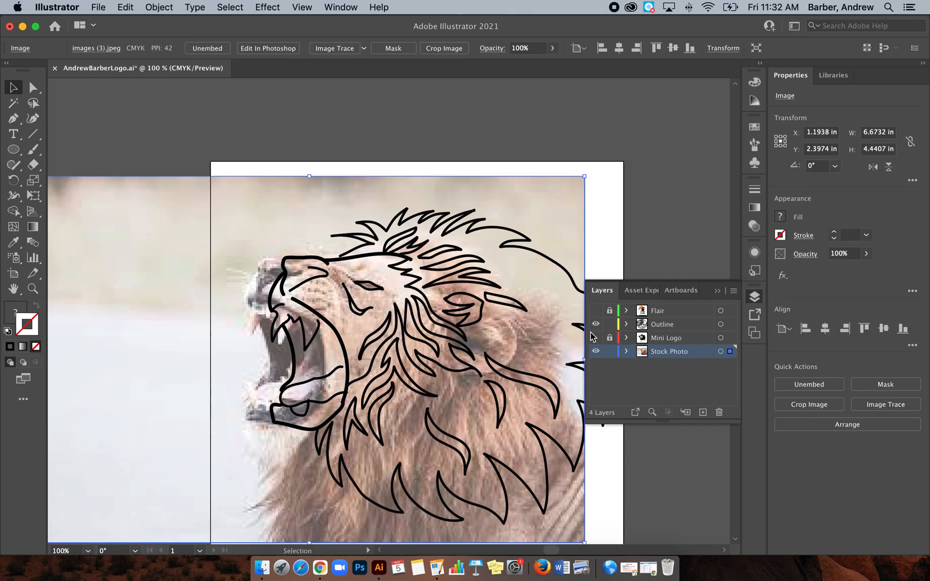
Step: Lock the Stock Photo layer, make the Outline layer active, and delete the almond eye and the curved mark beneath it
{"action": "left_click", "coordinate": [608, 351]}
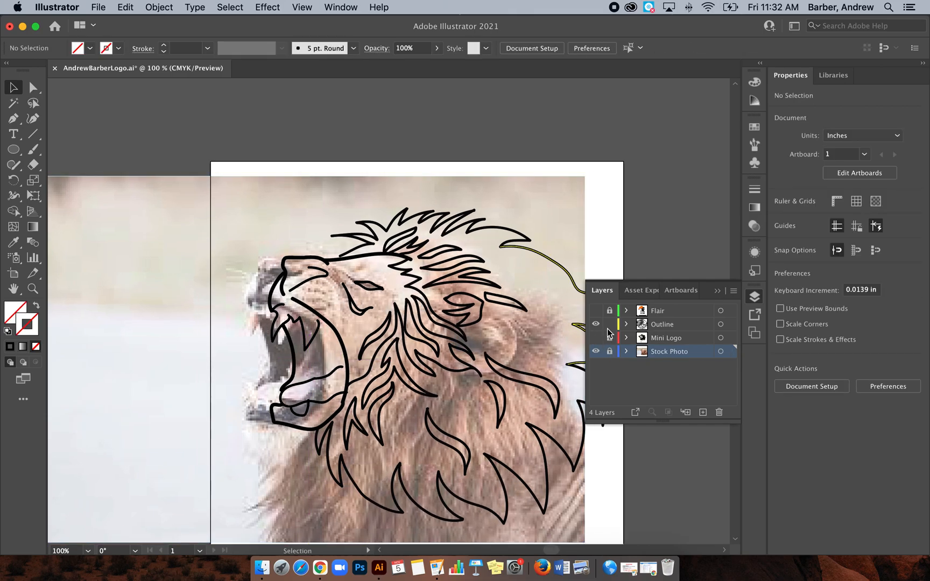
{"action": "left_click", "coordinate": [664, 325]}
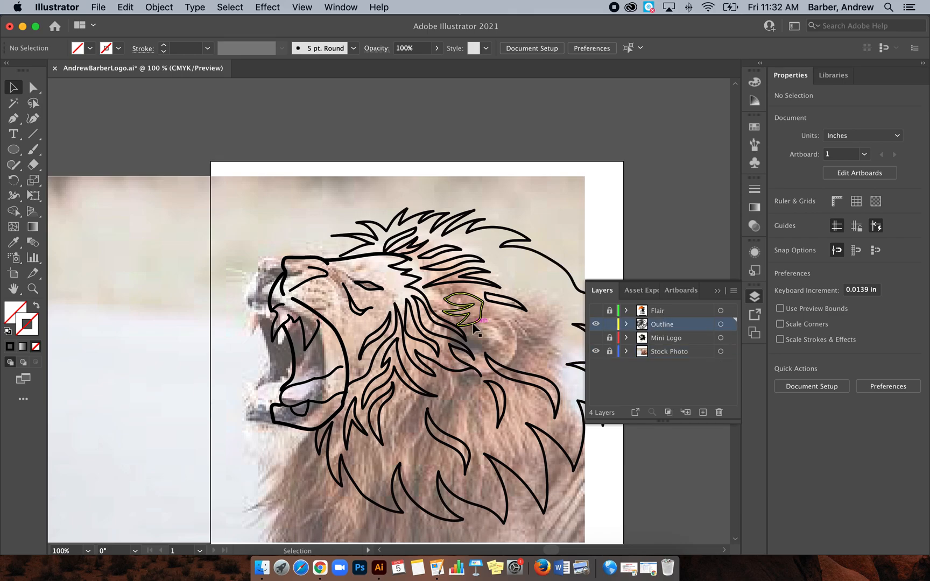
{"action": "left_click_drag", "start_coordinate": [337, 269], "coordinate": [370, 307]}
{"action": "left_click", "coordinate": [370, 306]}
Step: Paint a thin, slanted closed eye along the photo's eyelid crease using the Paintbrush with the 5 pt. Round brush and 1 pt stroke
{"action": "key", "text": "super+equal"}
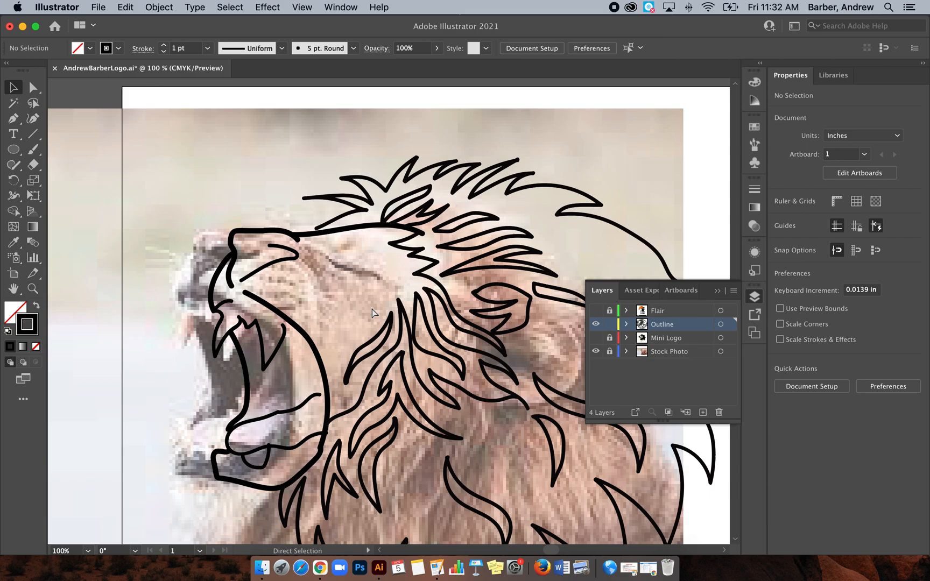
{"action": "key", "text": "b"}
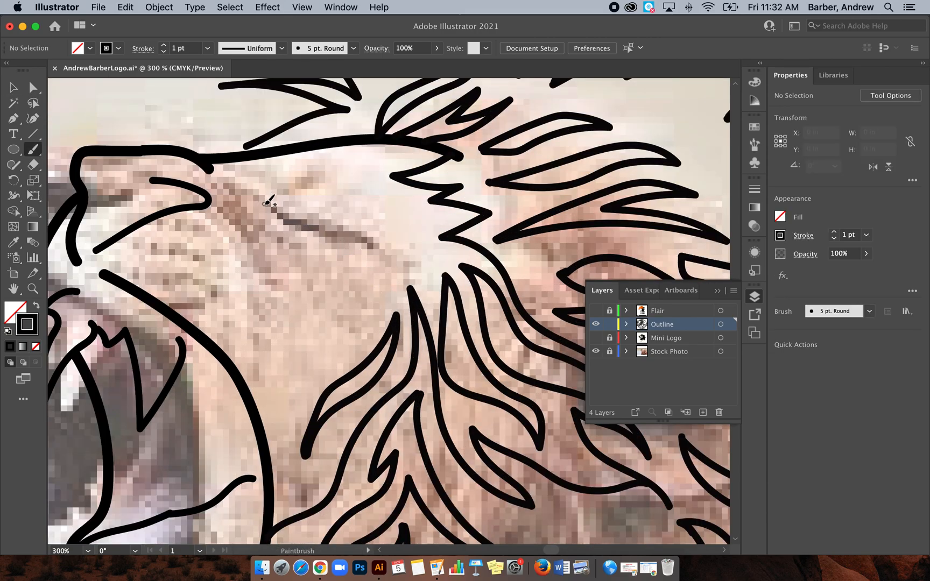
{"action": "mouse_move", "coordinate": [265, 203]}
{"action": "left_mouse_down"}
{"action": "mouse_move", "coordinate": [299, 228]}
{"action": "mouse_move", "coordinate": [361, 242]}
{"action": "left_mouse_up"}
{"action": "left_click_drag", "start_coordinate": [276, 209], "coordinate": [351, 240]}
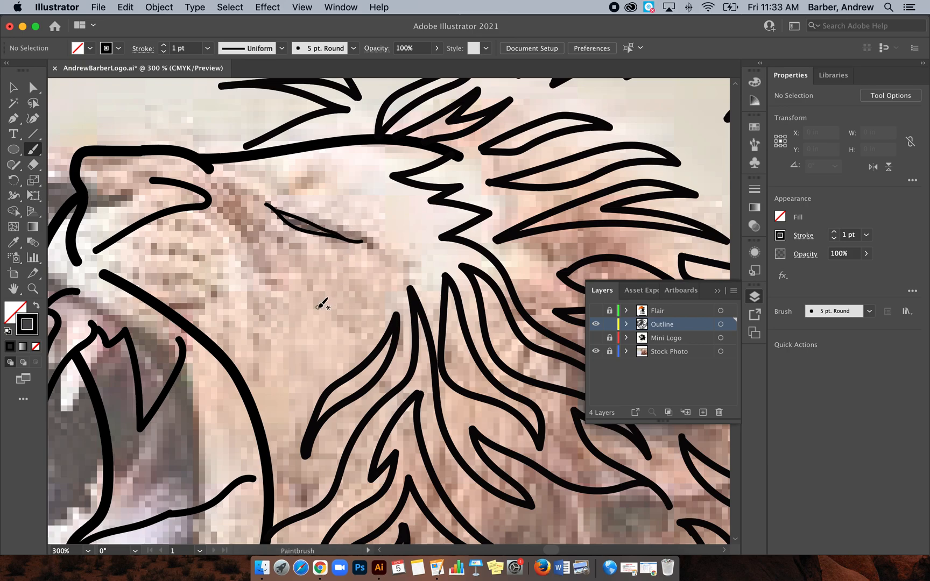
Step: Toggle the Stock Photo layer's visibility to compare the line work with and without the photo, leaving the layer hidden
{"action": "key", "text": "super+minus"}
{"action": "key", "text": "super+minus"}
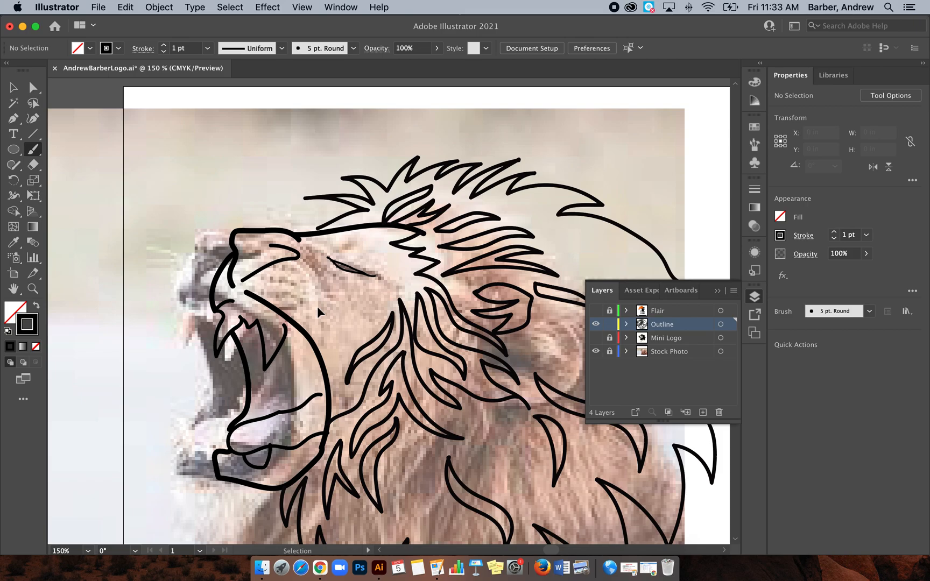
{"action": "left_click", "coordinate": [596, 351]}
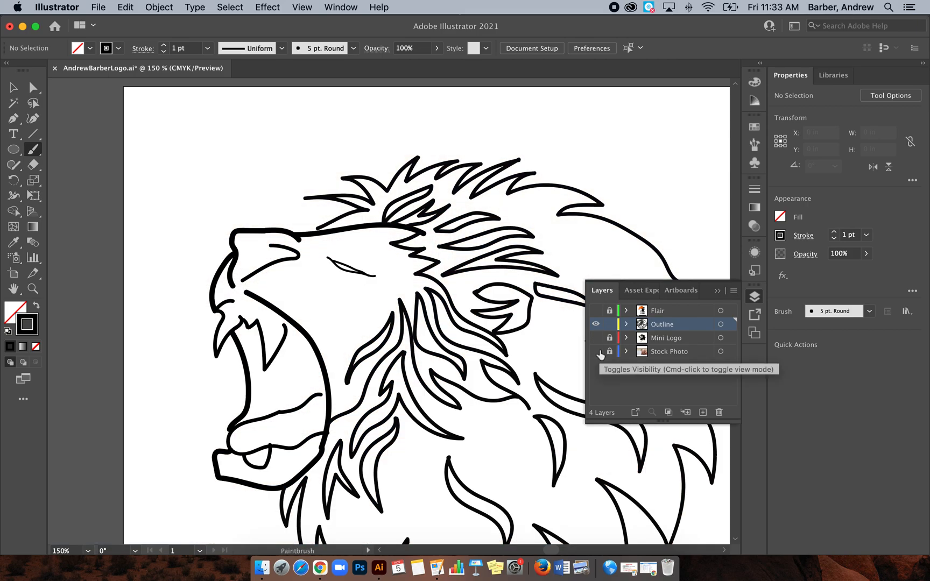
{"action": "left_click", "coordinate": [596, 352]}
{"action": "left_click", "coordinate": [597, 352]}
{"action": "left_click", "coordinate": [596, 352]}
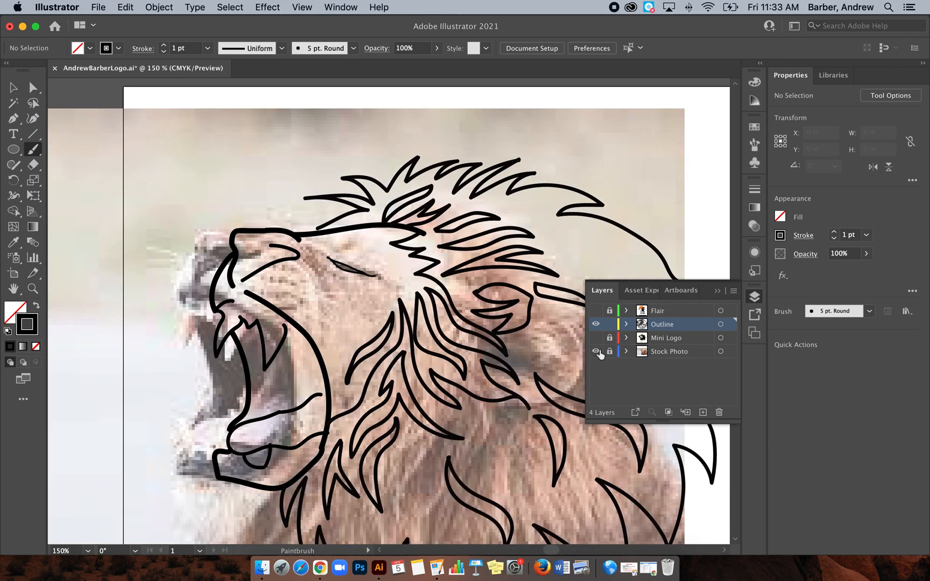
{"action": "key", "text": "super+minus"}
{"action": "key", "text": "super+minus"}
{"action": "key", "text": "super+minus"}
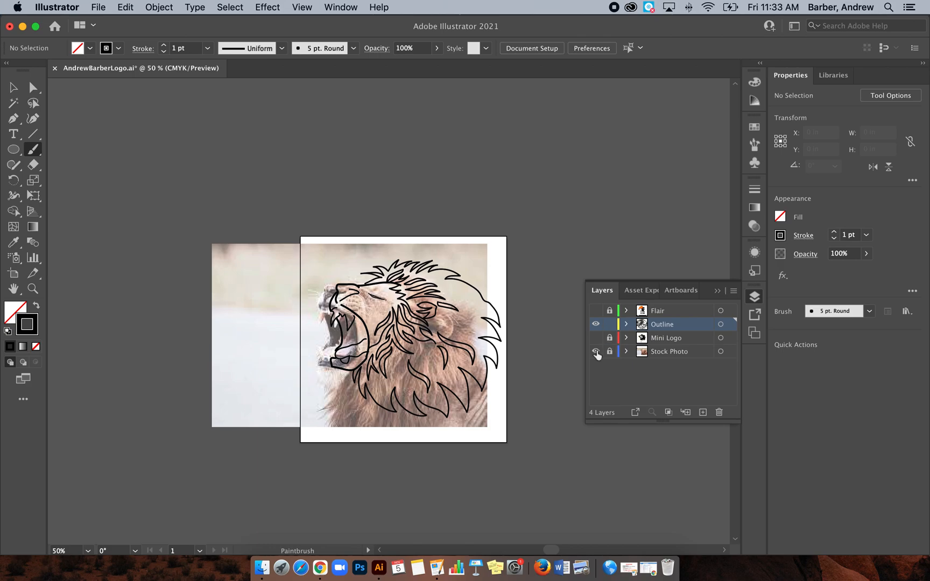
{"action": "left_click", "coordinate": [596, 352]}
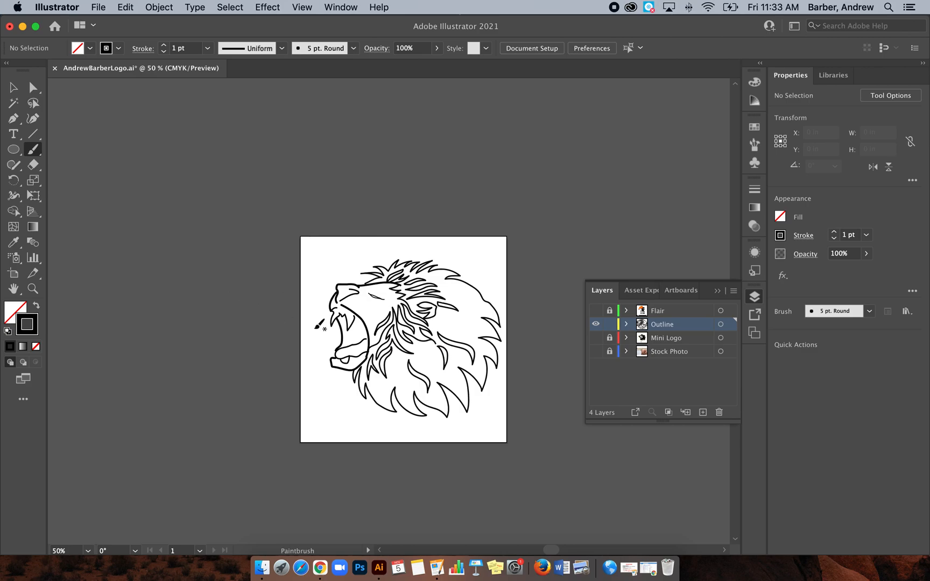
Step: Check the Flair reference layer, leave only the Outline layer visible, and save the document
{"action": "left_click", "coordinate": [595, 324]}
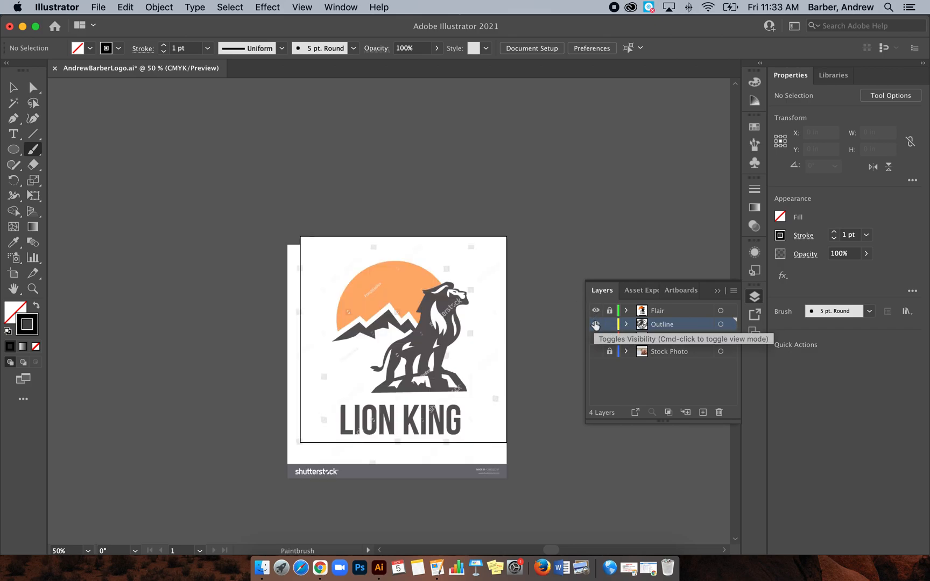
{"action": "left_click", "coordinate": [595, 311]}
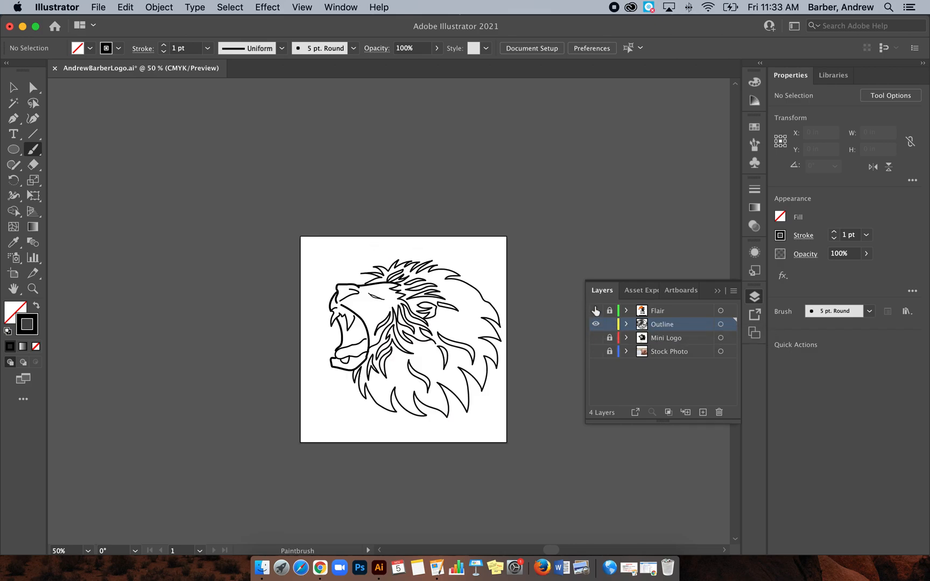
{"action": "left_click", "coordinate": [91, 6]}
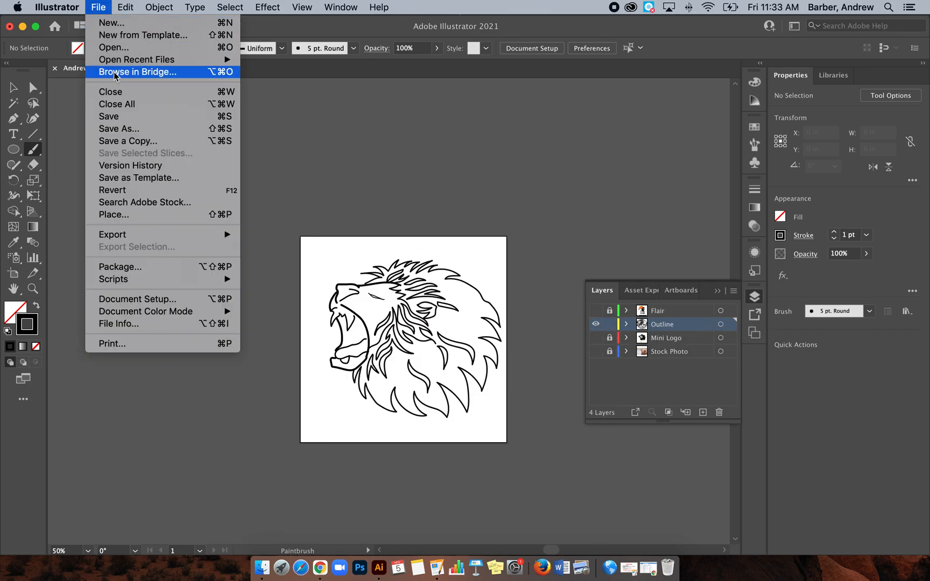
{"action": "left_click", "coordinate": [114, 113]}
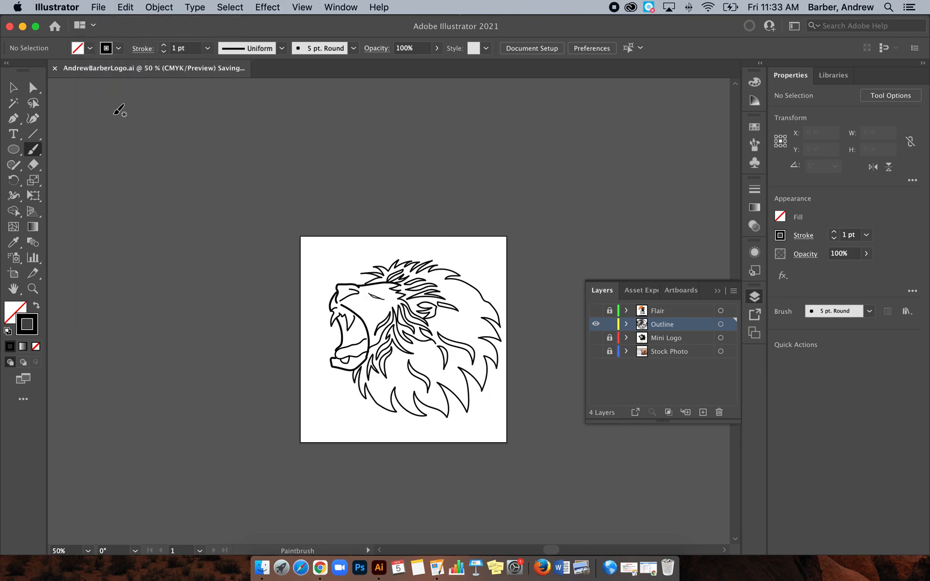